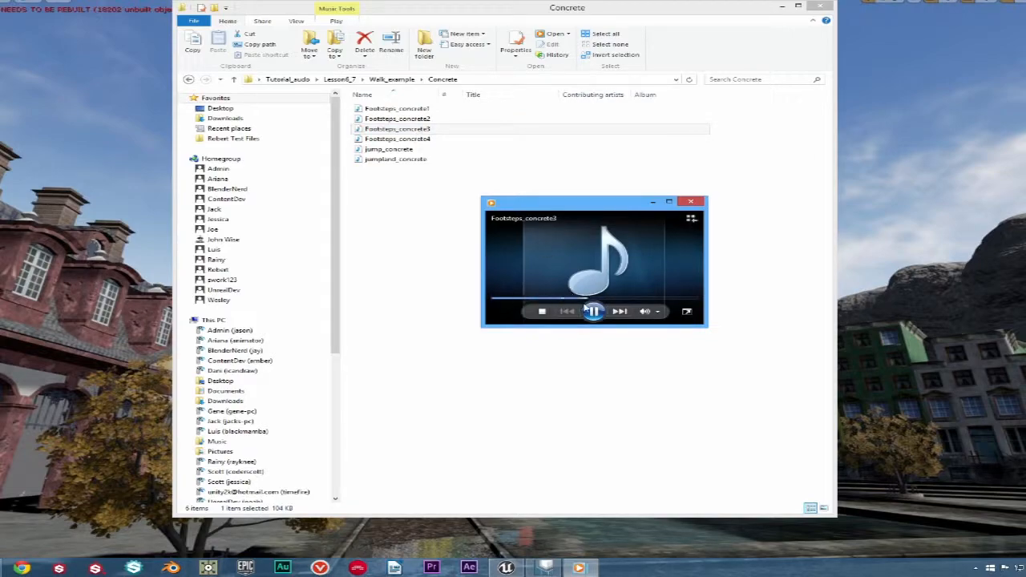
Play the Knockout audio file in the Lesson6_7 folder, then stop it and close the player
click(392, 79)
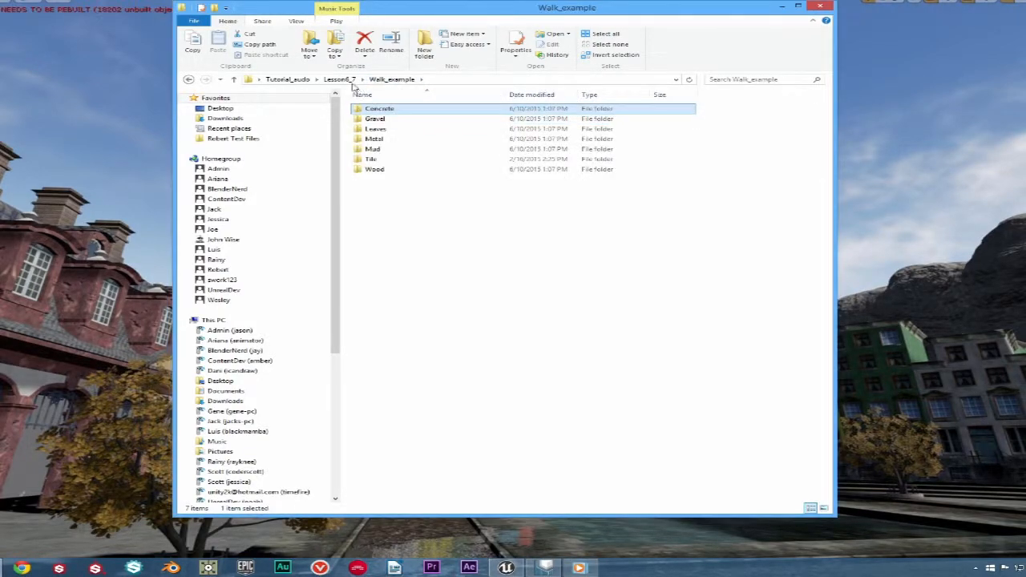
click(339, 79)
double_click(387, 129)
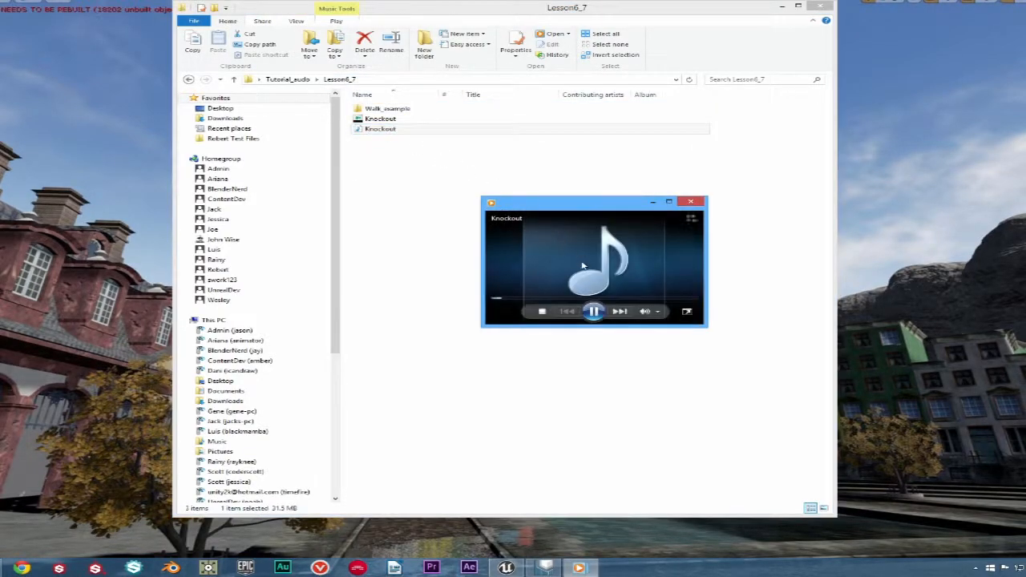
click(594, 313)
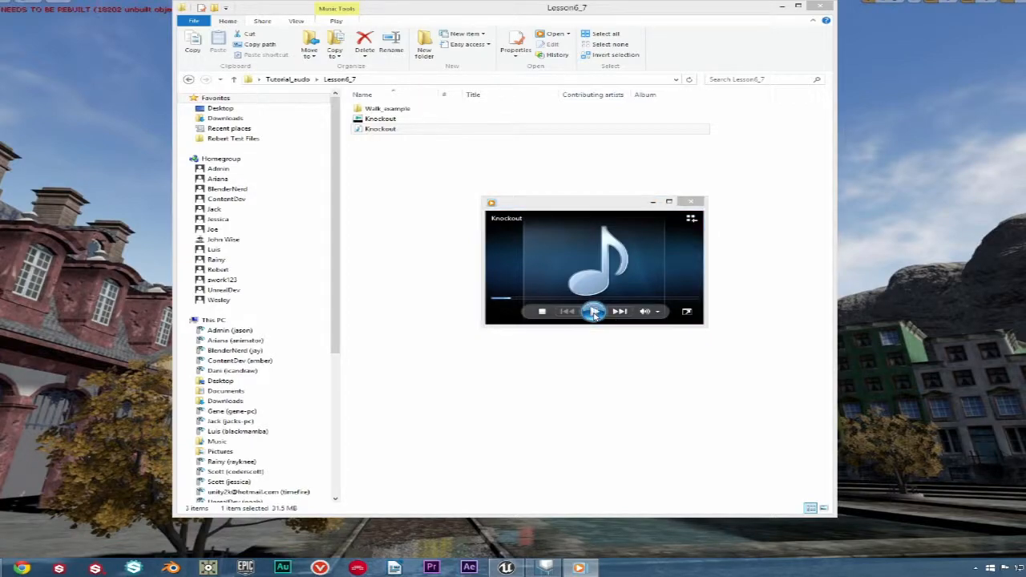
click(688, 202)
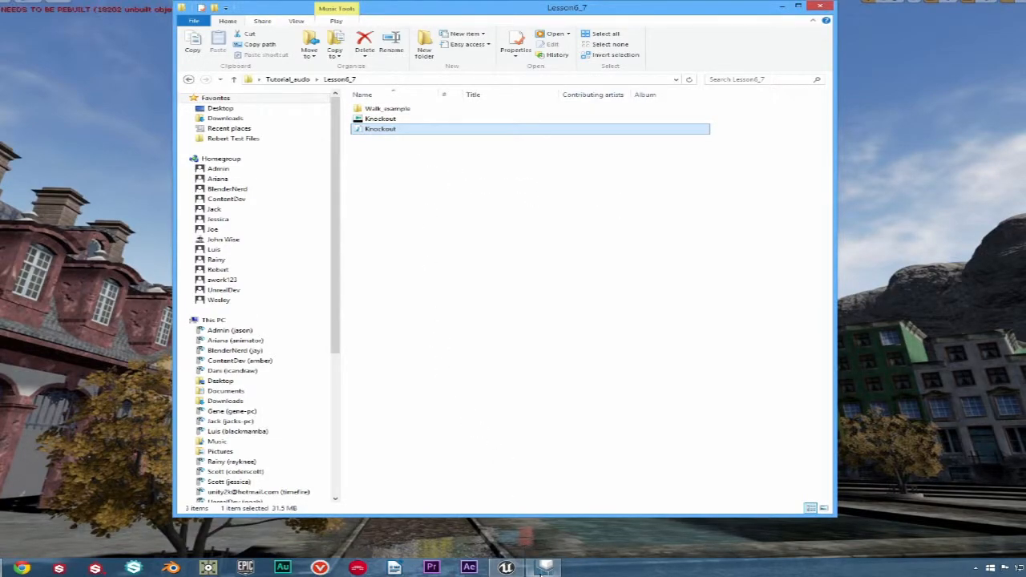
Switch to Wwise and group the four Footsteps_concrete sounds under a new parent Random Container named Step_concrete
click(544, 567)
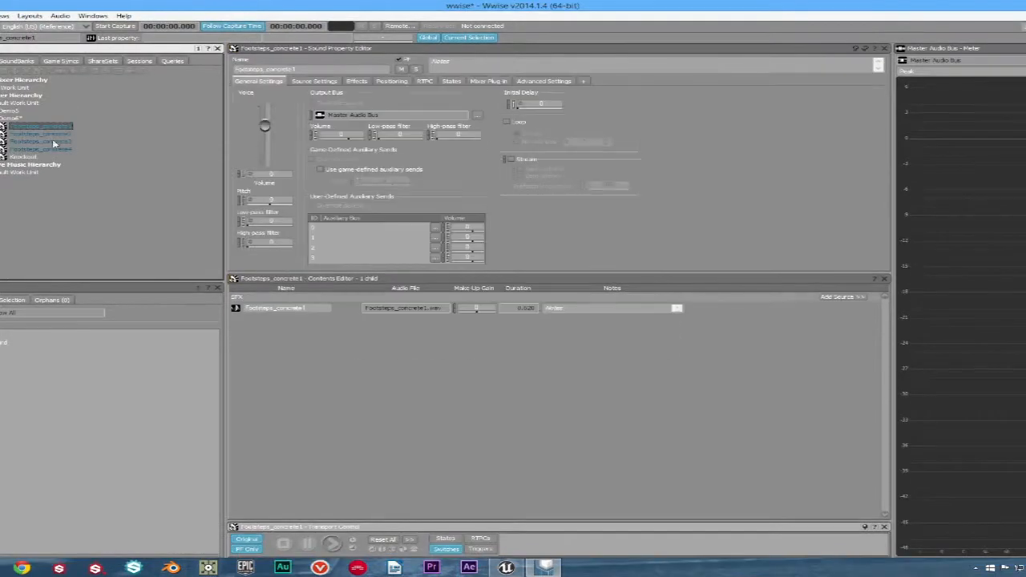
right_click(53, 143)
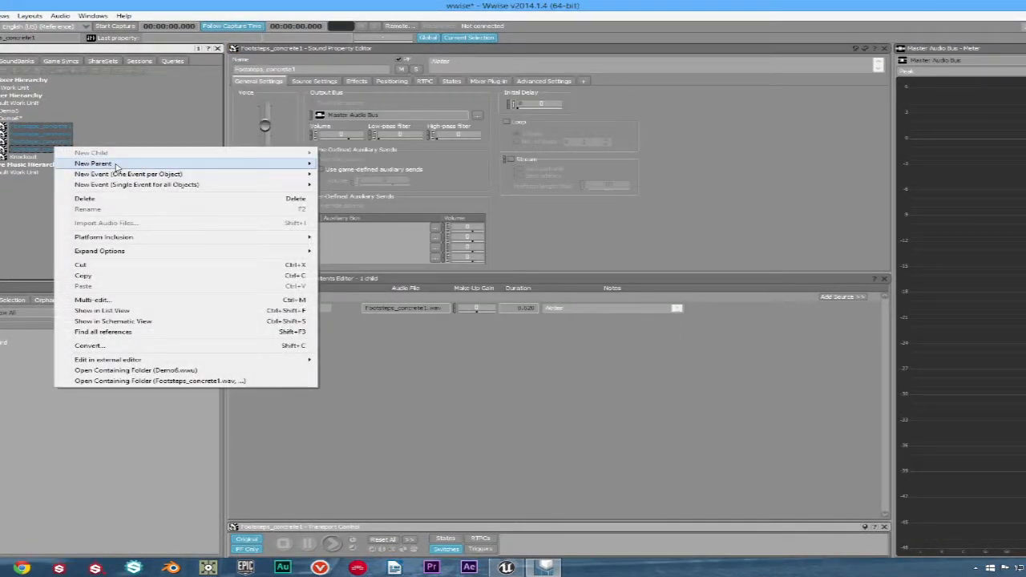
mouse_move(116, 166)
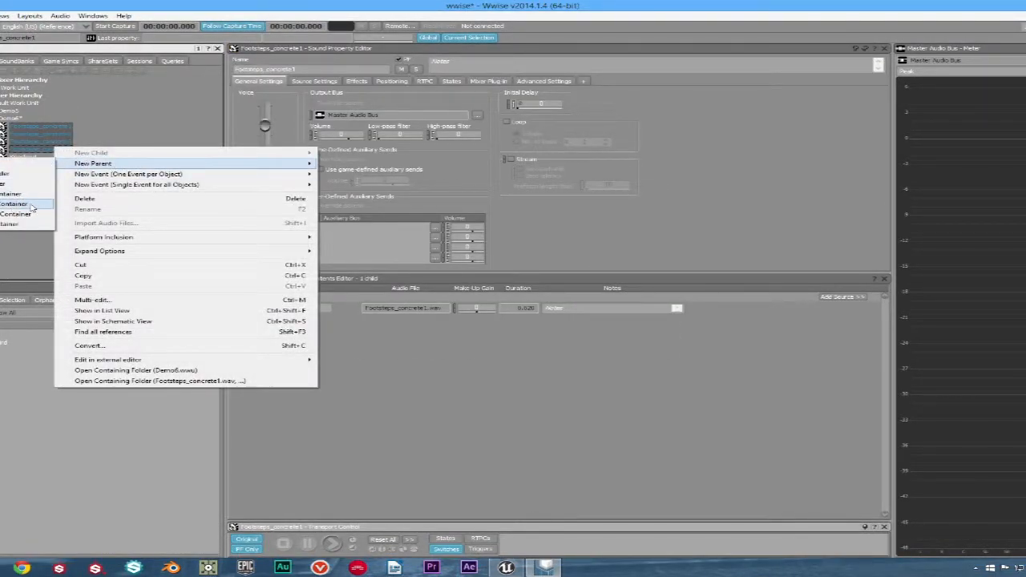
click(35, 206)
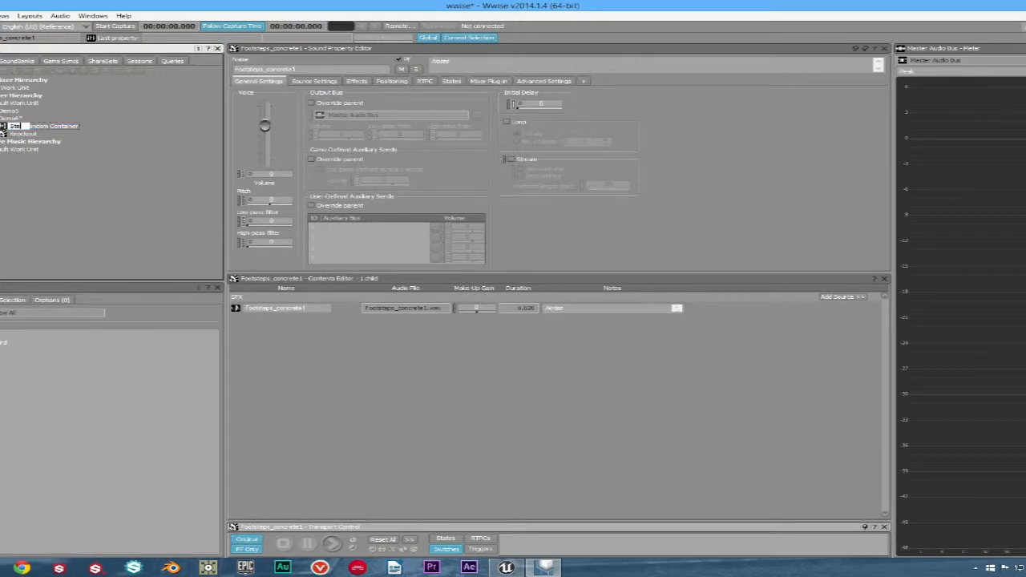
click(119, 174)
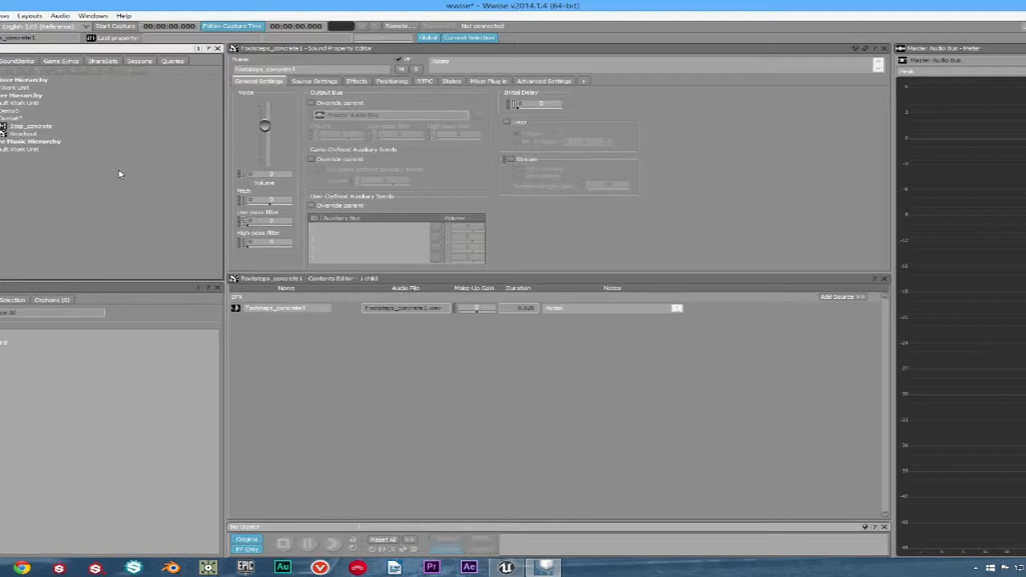
Set the positioning of the Step_concrete container to 3D with the Footsteps attenuation
click(32, 126)
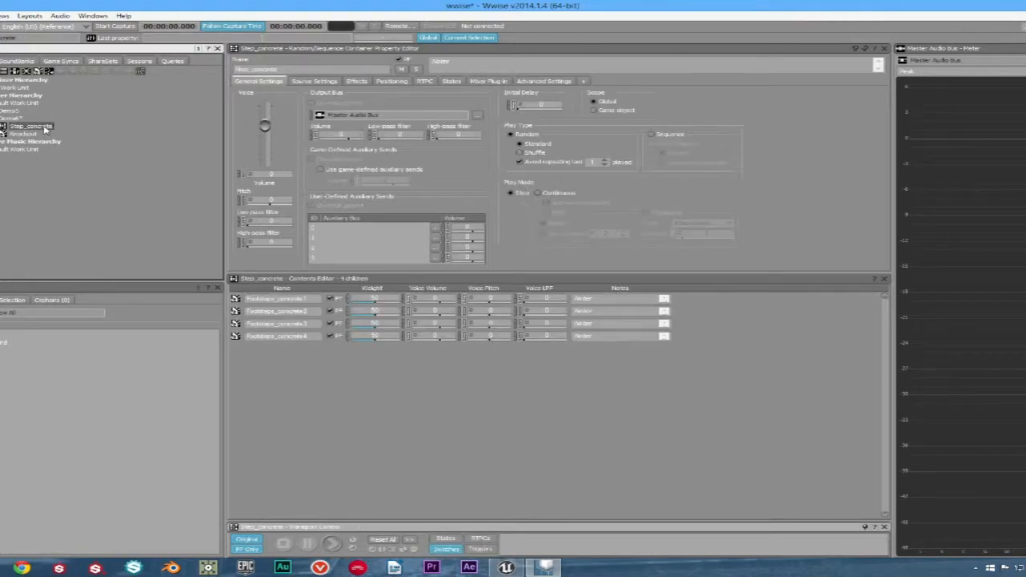
click(393, 82)
click(256, 124)
click(260, 145)
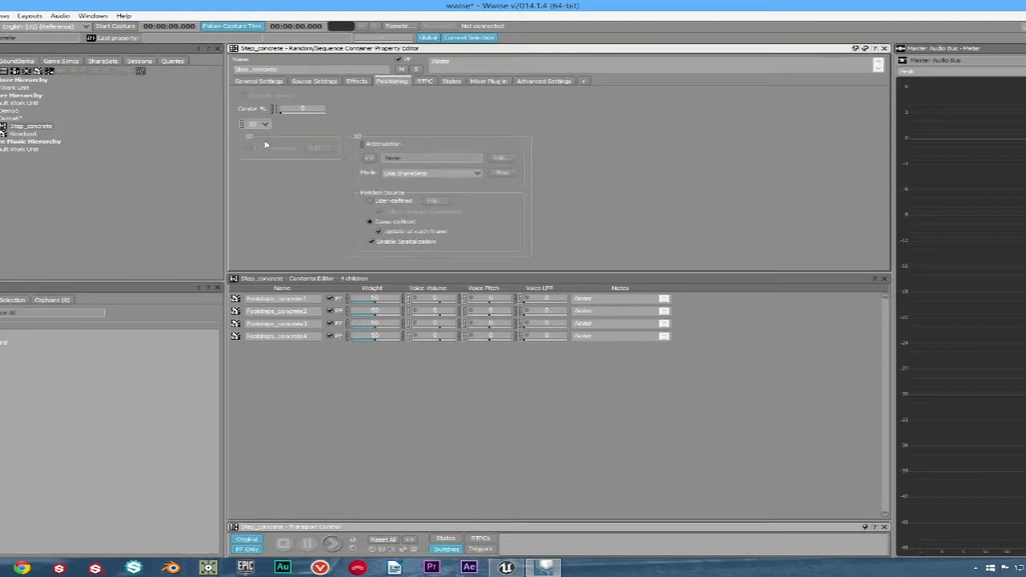
click(393, 159)
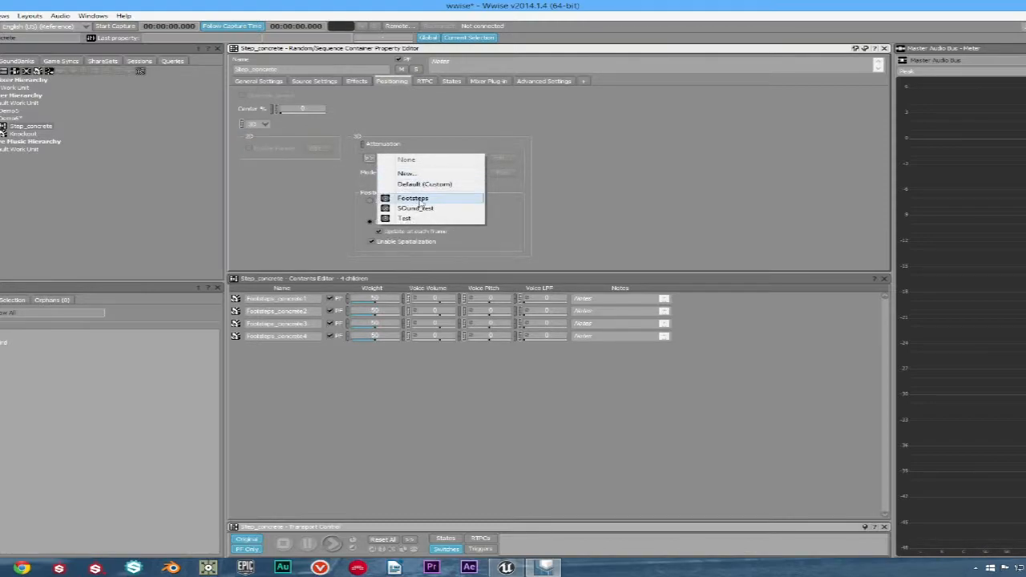
click(414, 200)
click(112, 164)
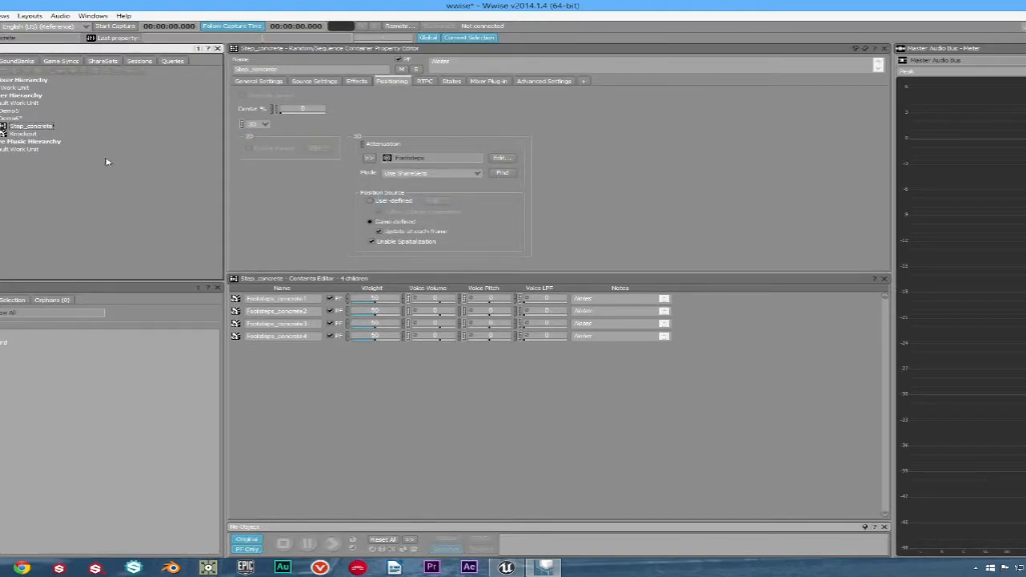
Set the positioning of the Knockout sound to 3D with the SOund_test attenuation
click(24, 133)
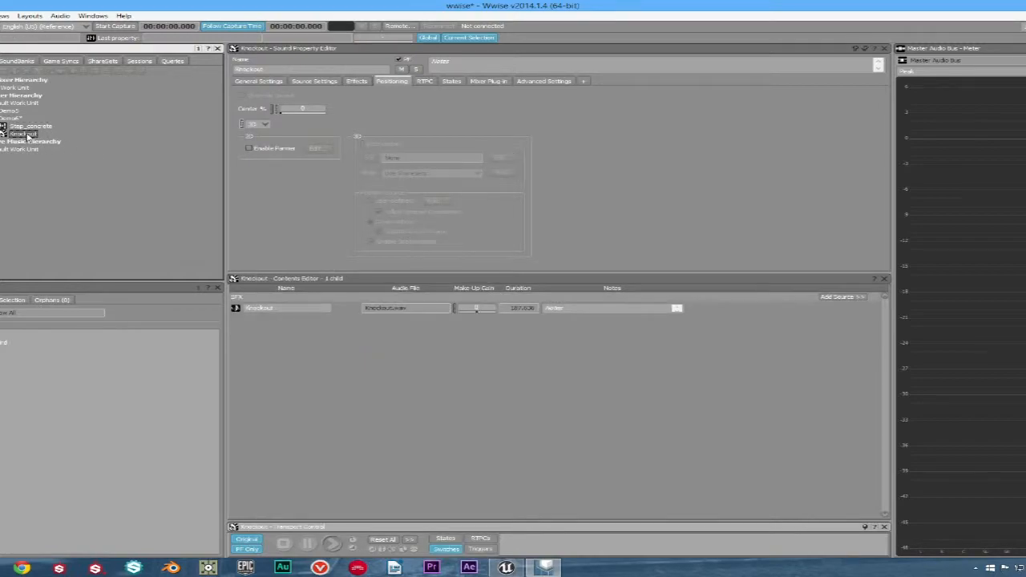
click(263, 124)
click(255, 133)
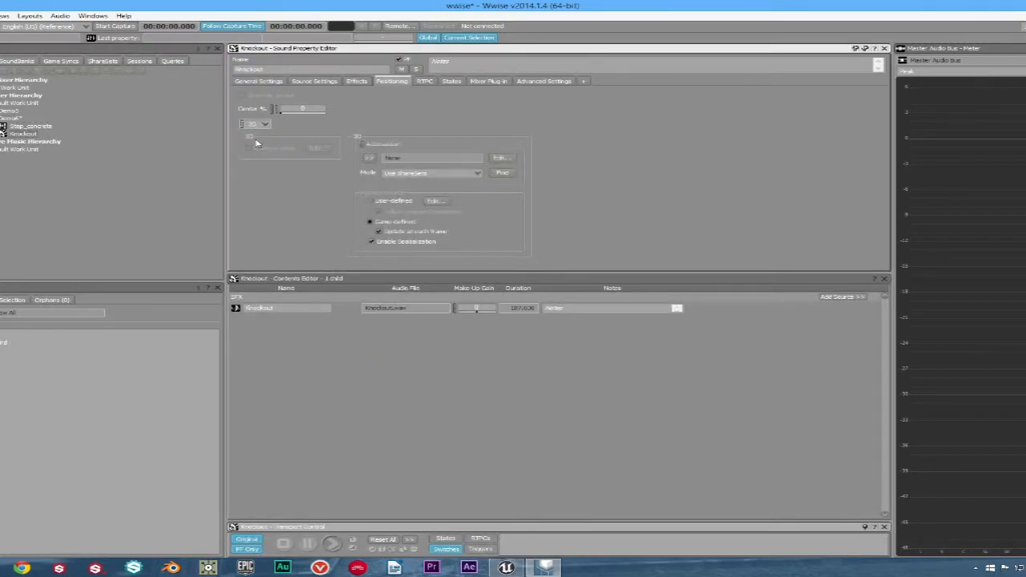
click(369, 159)
click(425, 210)
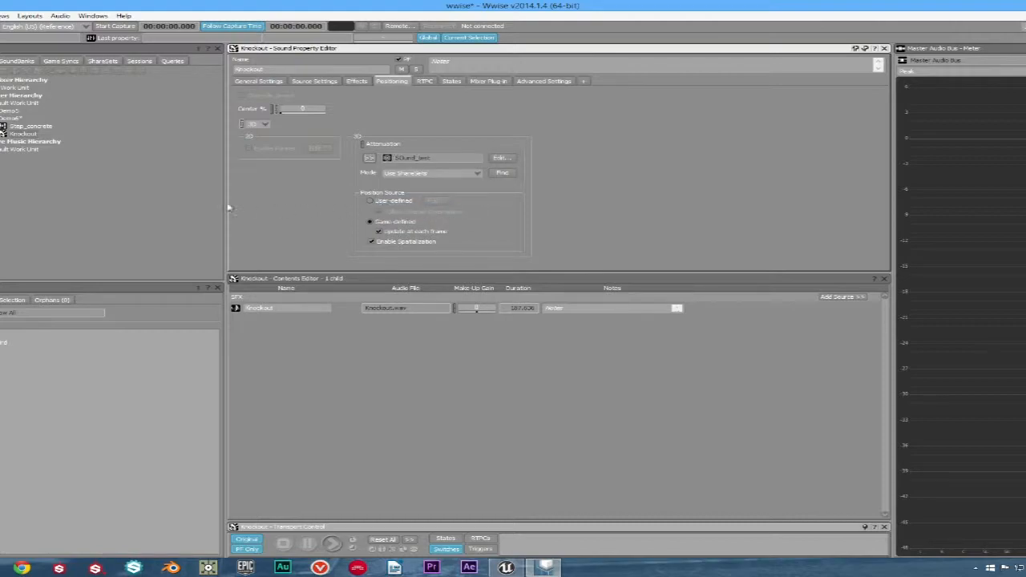
click(166, 215)
Enable the pitch randomizer on the Step_concrete container with a minimum of -50 and audition the container
click(27, 128)
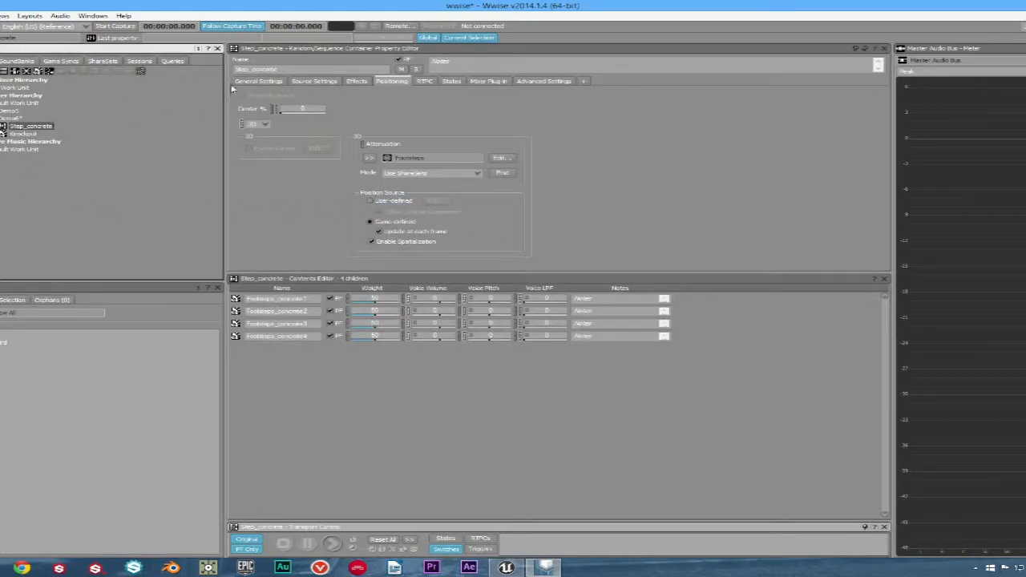
click(257, 83)
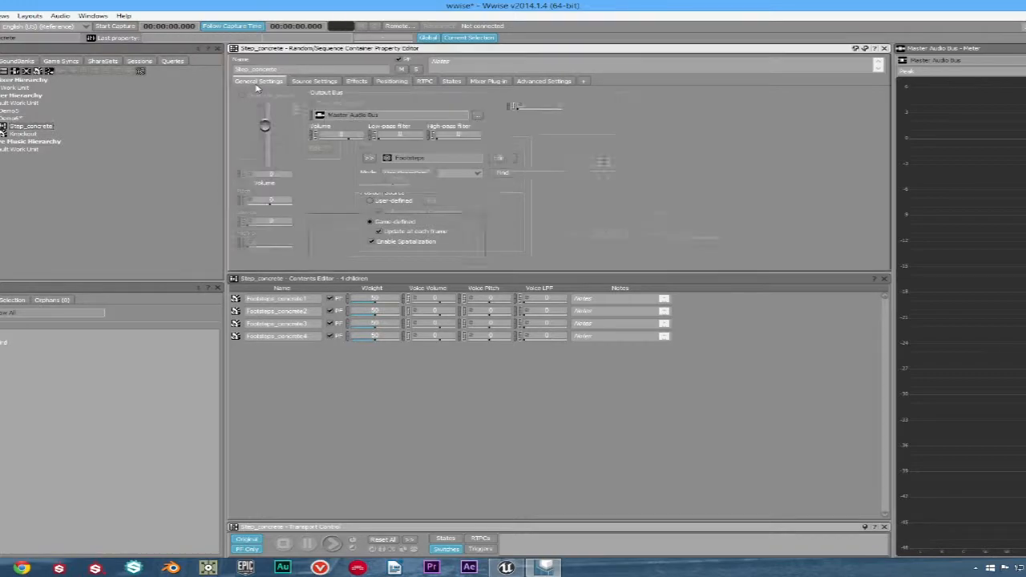
right_click(272, 201)
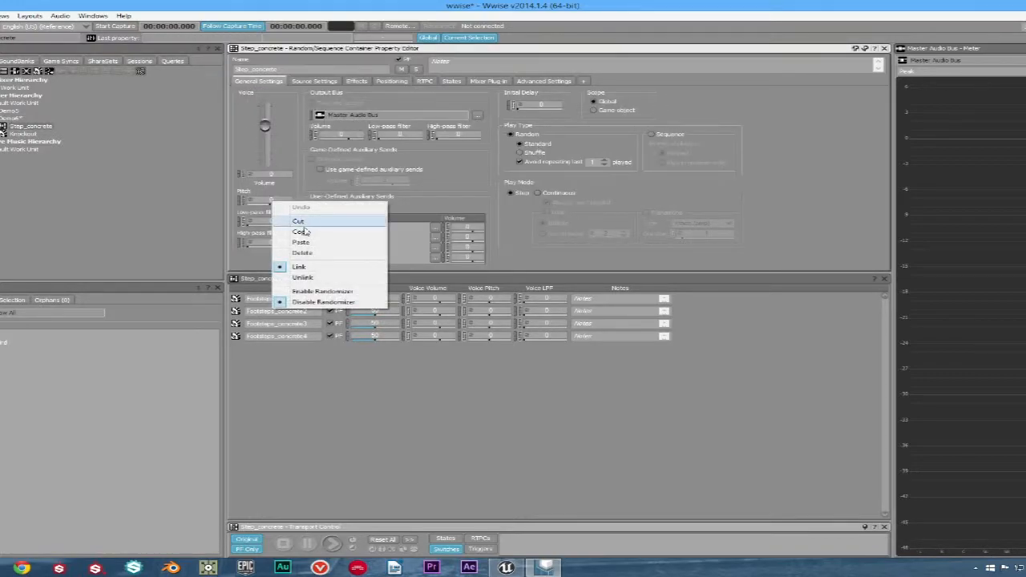
click(322, 291)
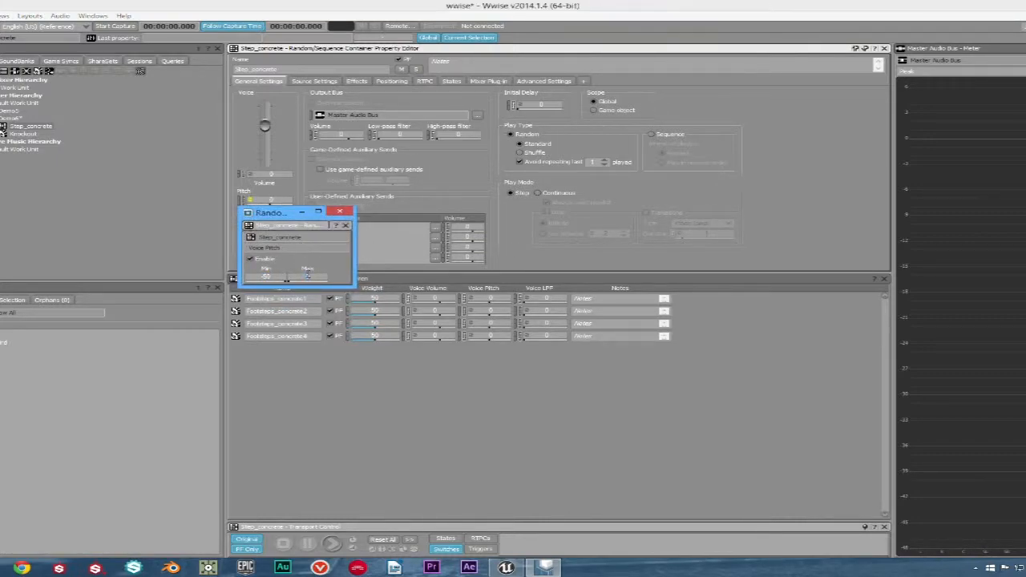
click(340, 211)
click(332, 544)
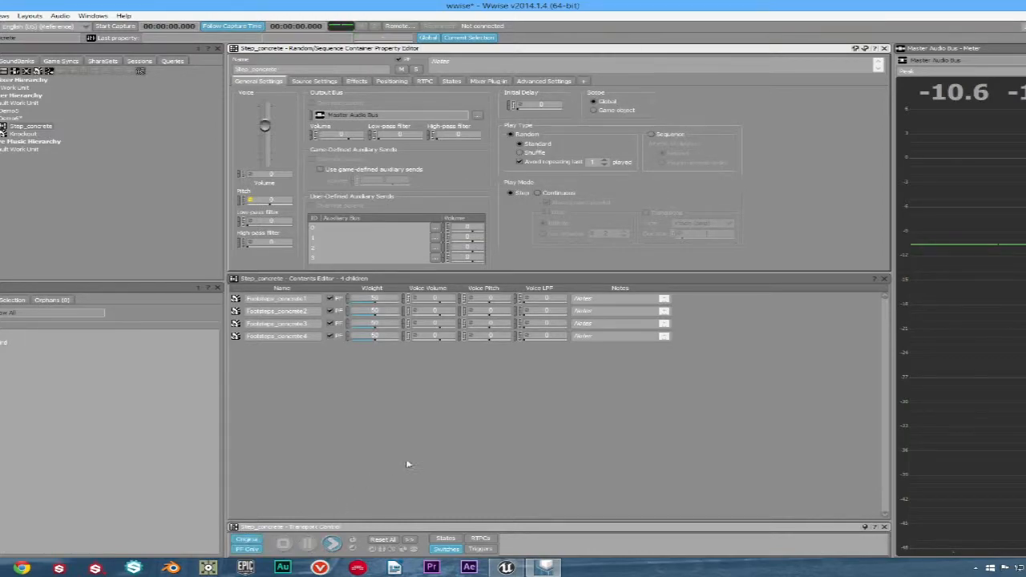
Create Play events for the Step_concrete container and the Knockout sound
right_click(37, 126)
mouse_move(96, 151)
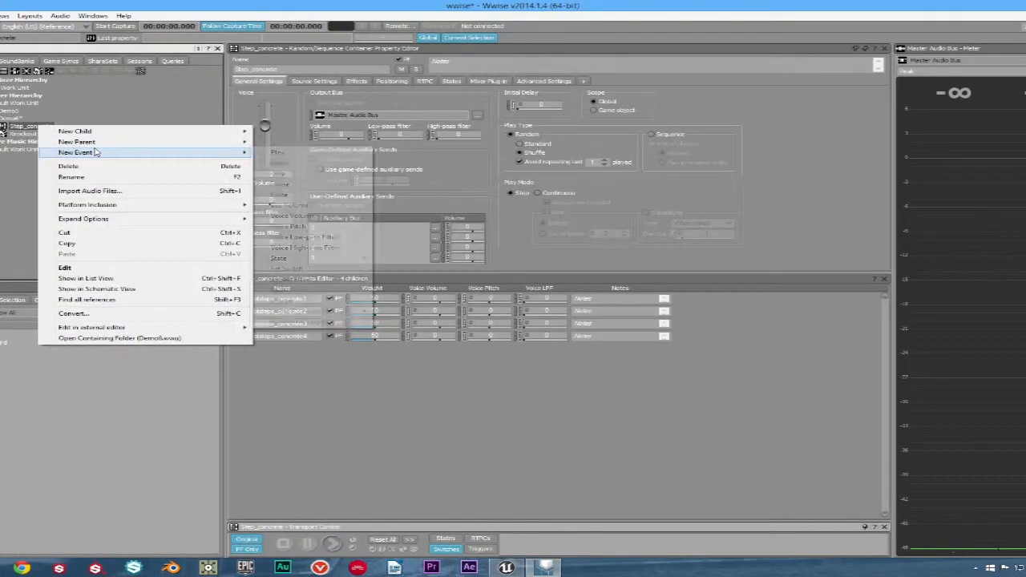
click(288, 156)
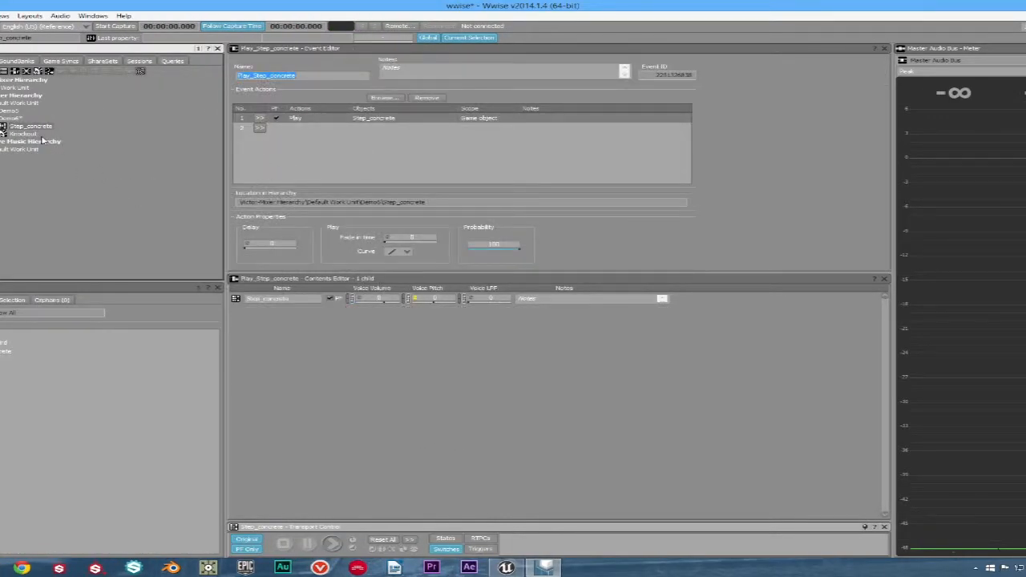
right_click(24, 133)
mouse_move(64, 162)
click(273, 165)
click(127, 252)
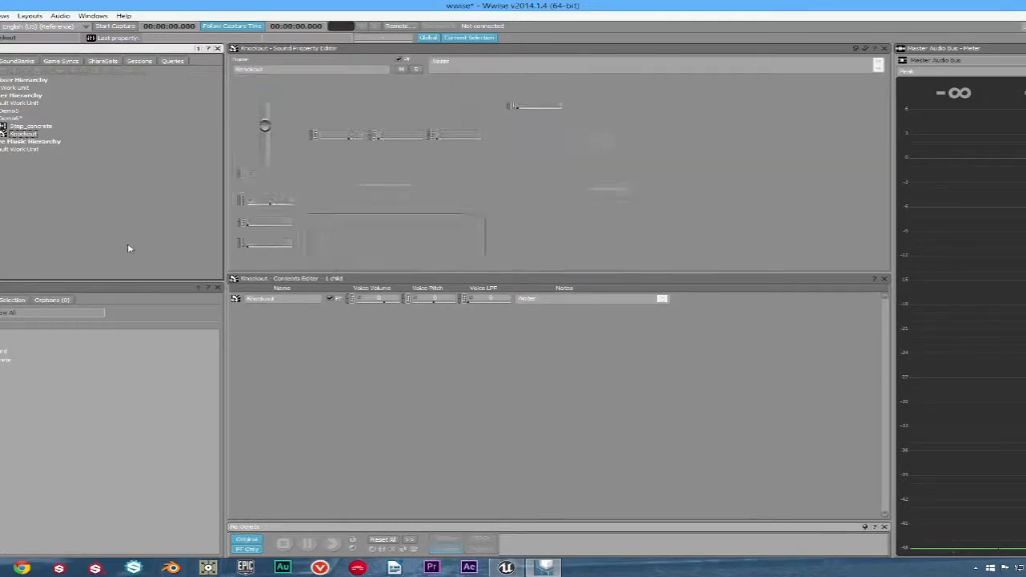
Bring the Play_Knockout and Play_Step_concrete events into Unreal's Demo6audio folder and assign a bank to Play_Knockout
click(0, 16)
click(321, 48)
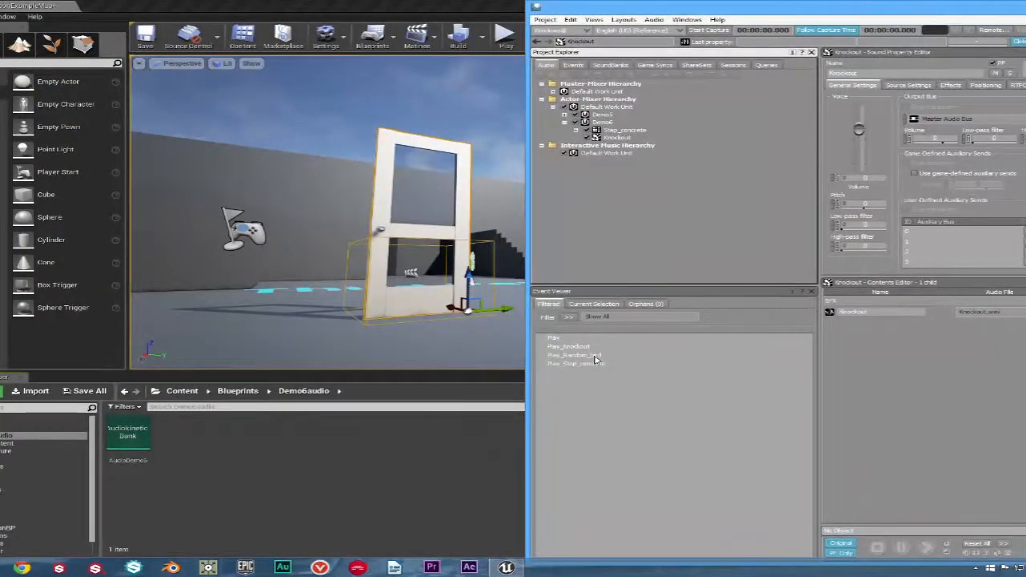
click(592, 363)
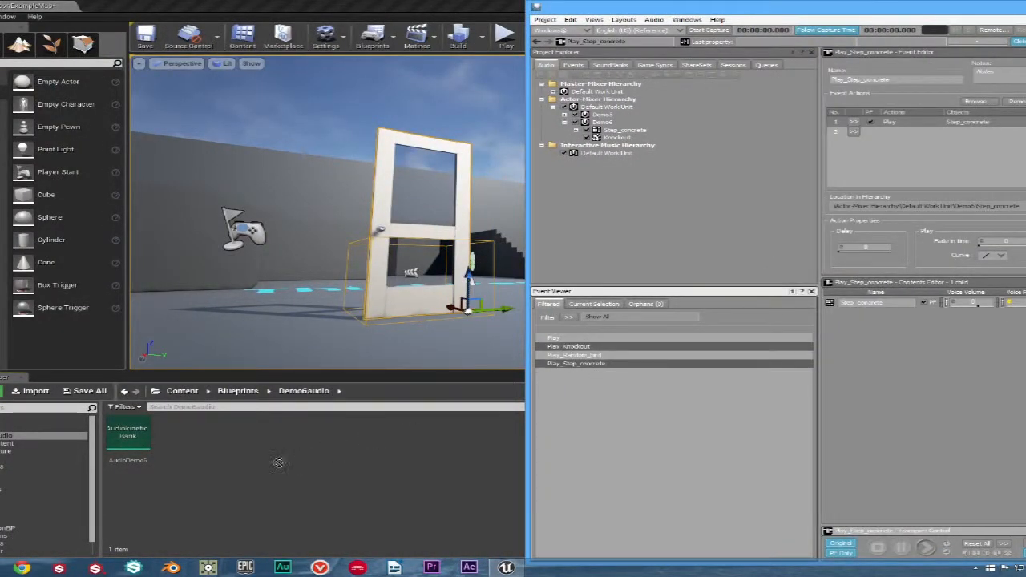
drag(246, 467, 247, 468)
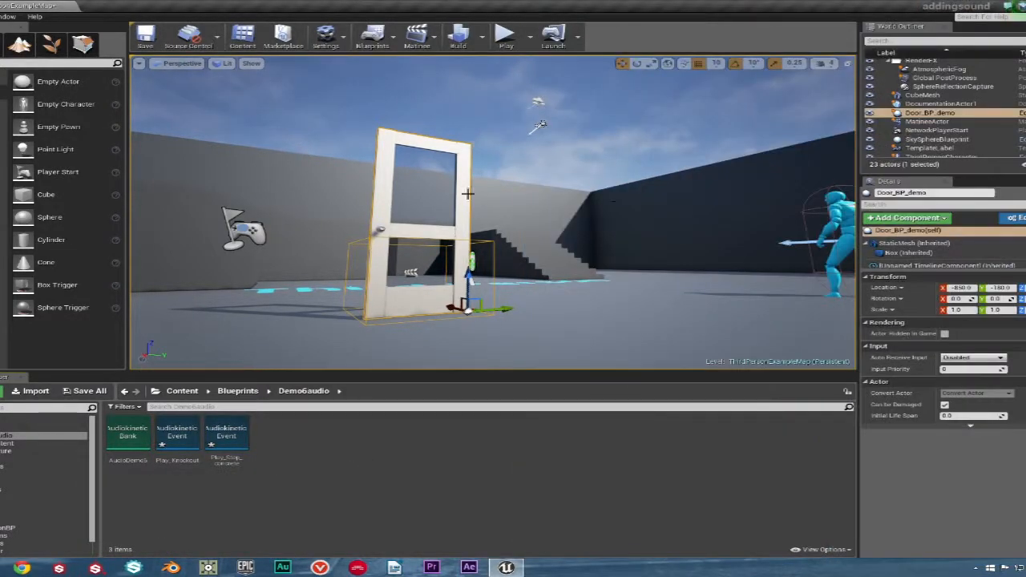
double_click(177, 437)
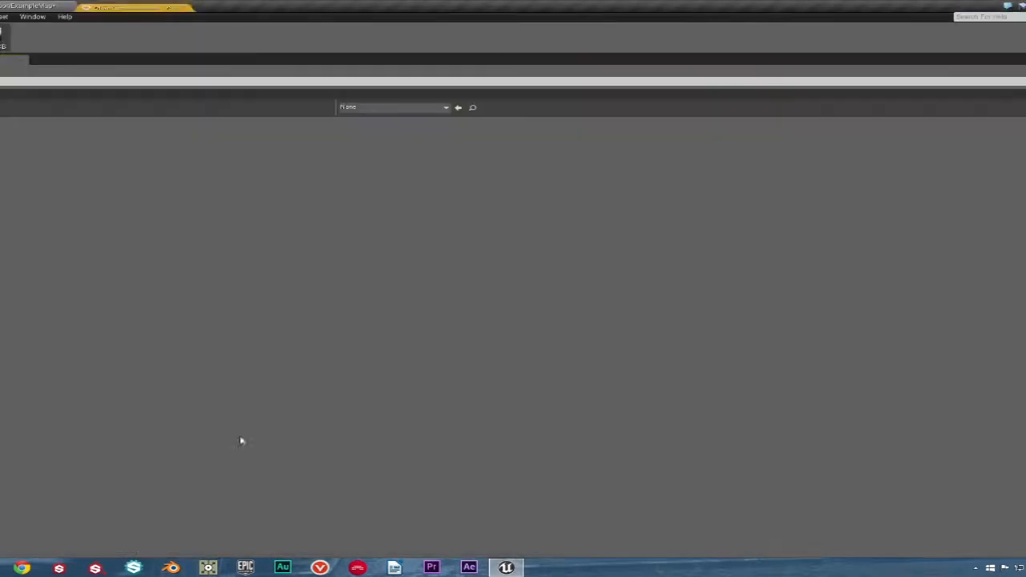
click(397, 107)
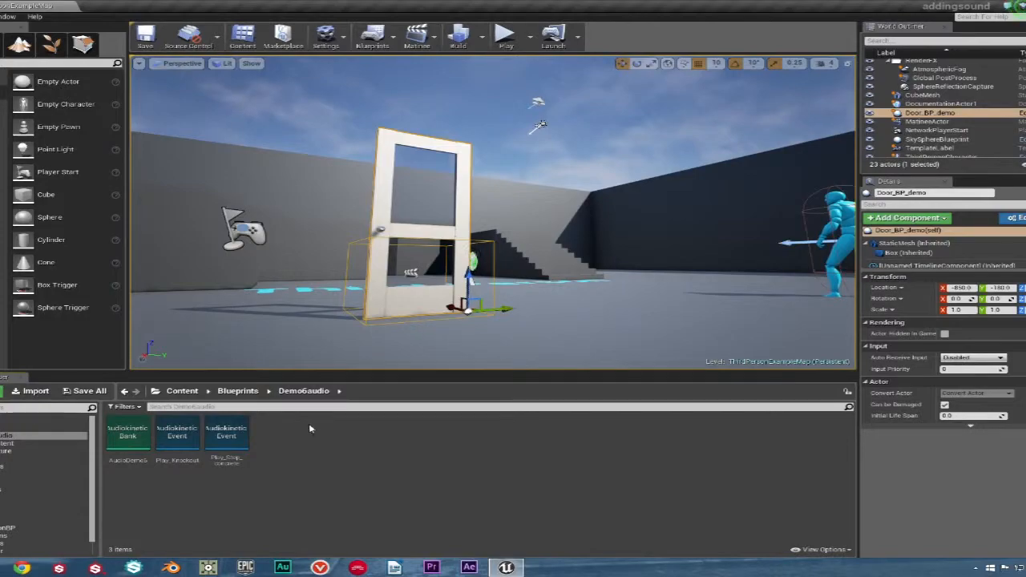
Open the ThirdPersonRun animation from the Animations folder of ThirdPersonBP
click(16, 536)
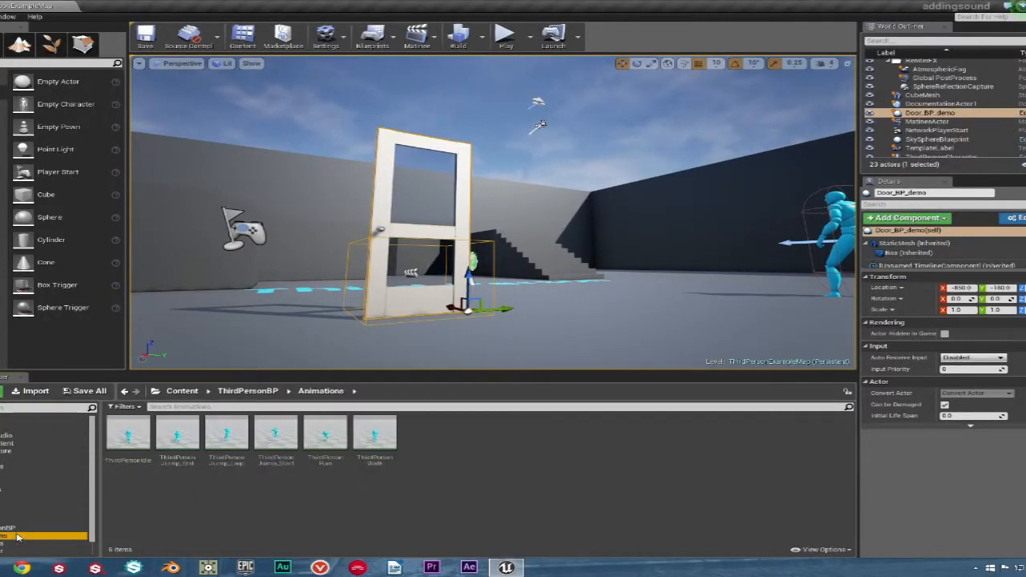
click(326, 437)
double_click(331, 437)
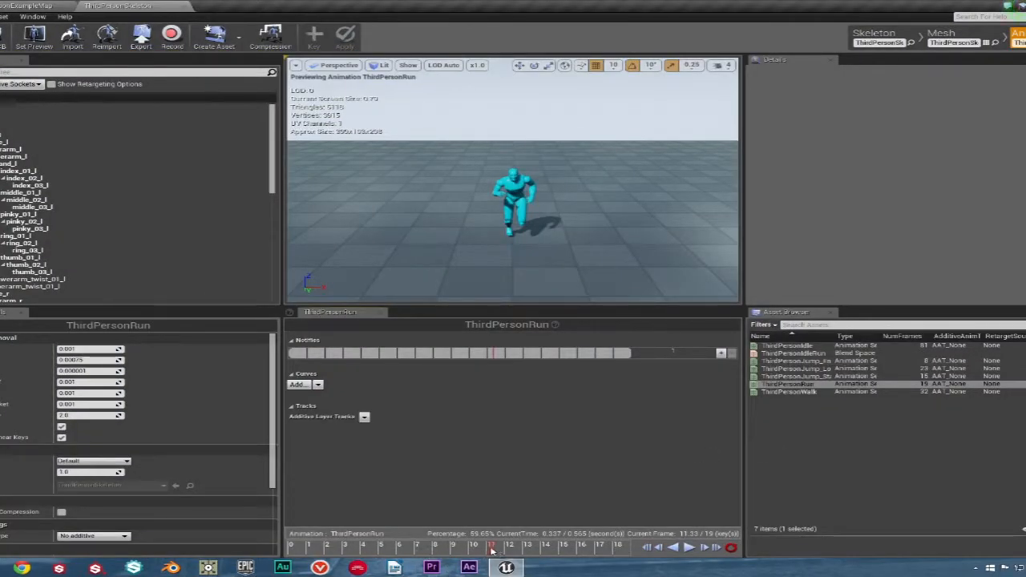
Add an AkEvent notify to the run animation at about frame 7.4, where the foot lands
drag(492, 549, 426, 564)
right_click(428, 354)
mouse_move(453, 366)
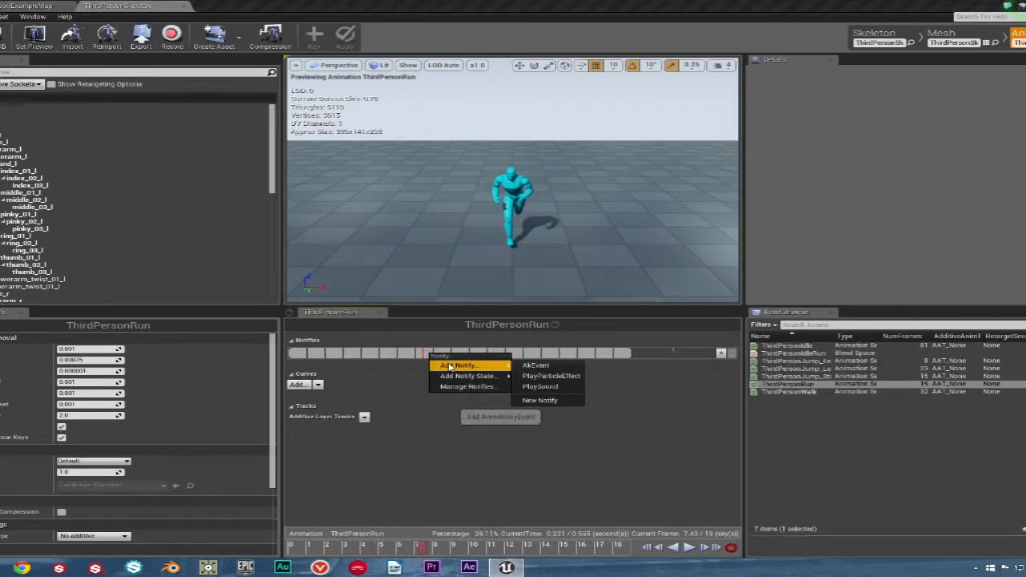
click(561, 367)
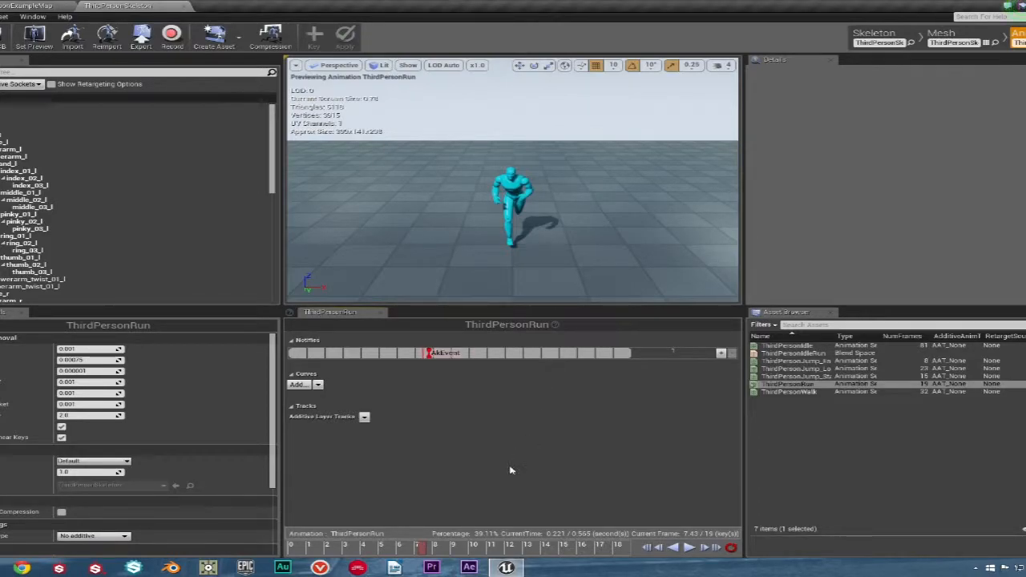
Add a second AkEvent notify to the run animation at about frame 17.6, where the other foot lands
drag(421, 553, 599, 558)
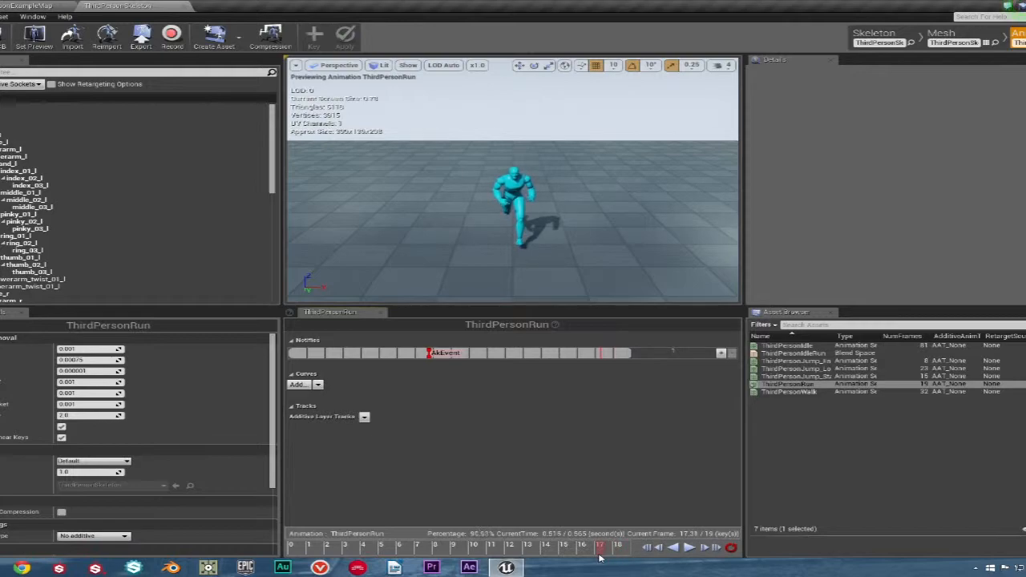
right_click(605, 355)
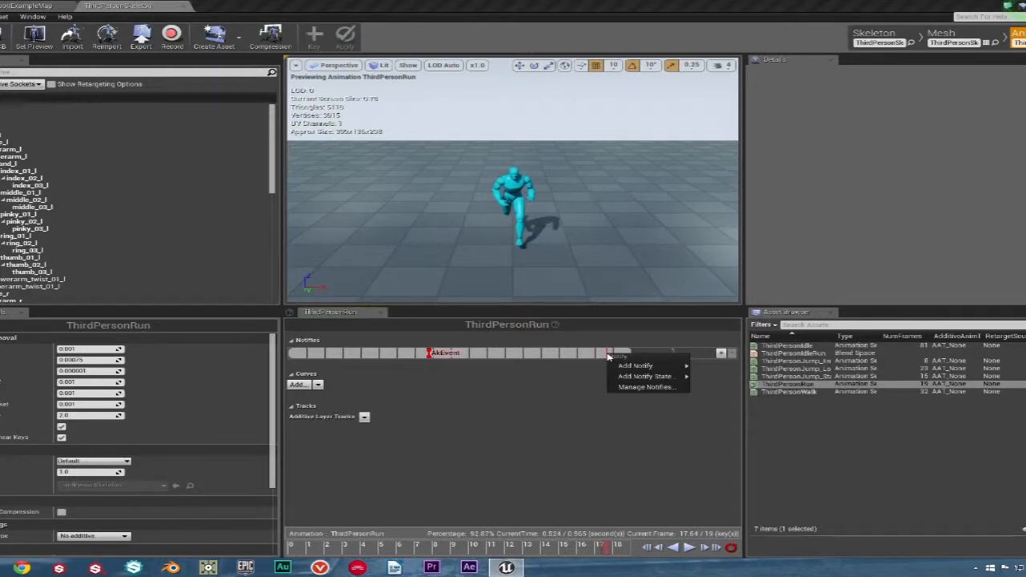
mouse_move(633, 361)
click(702, 369)
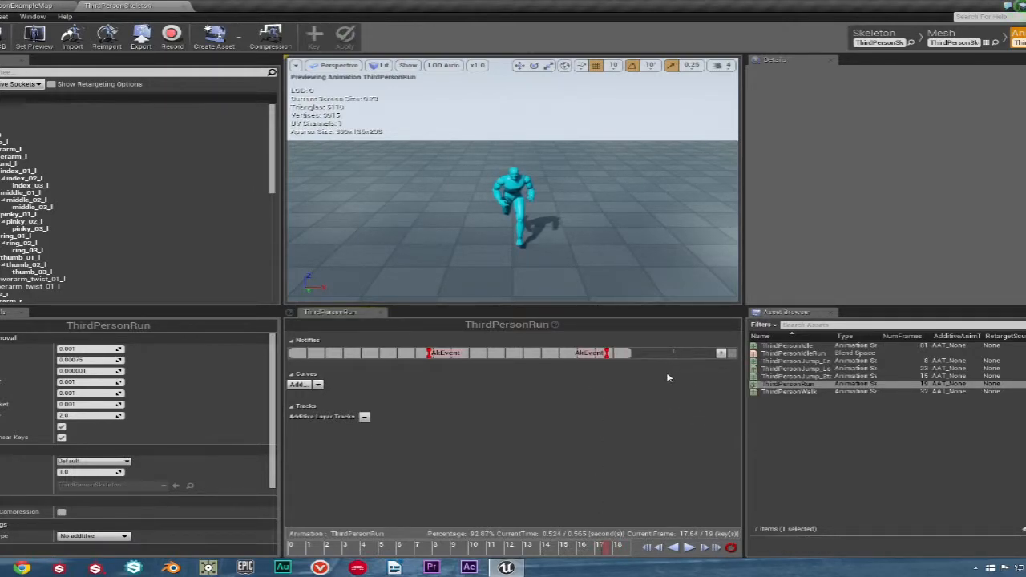
Assign the Play_Step_concrete event to both AkEvent notifies and play the run animation to preview it
click(590, 354)
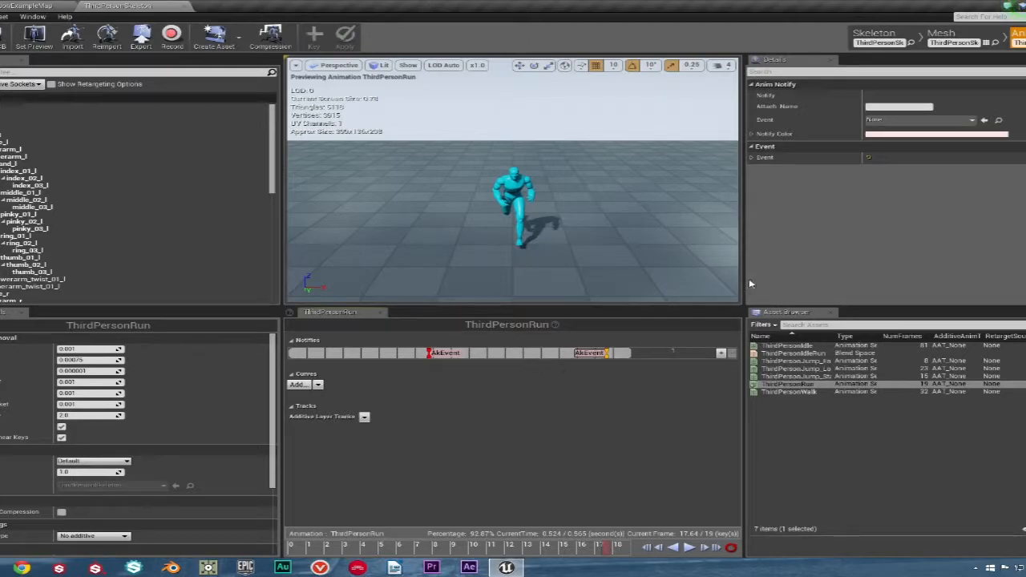
click(883, 121)
click(943, 239)
click(445, 354)
click(922, 120)
click(920, 229)
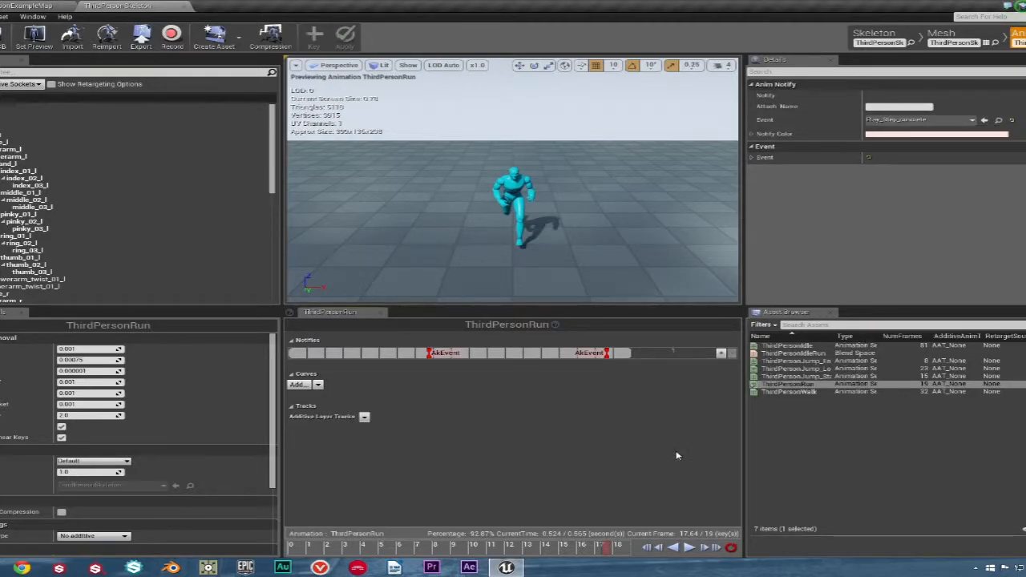
click(689, 547)
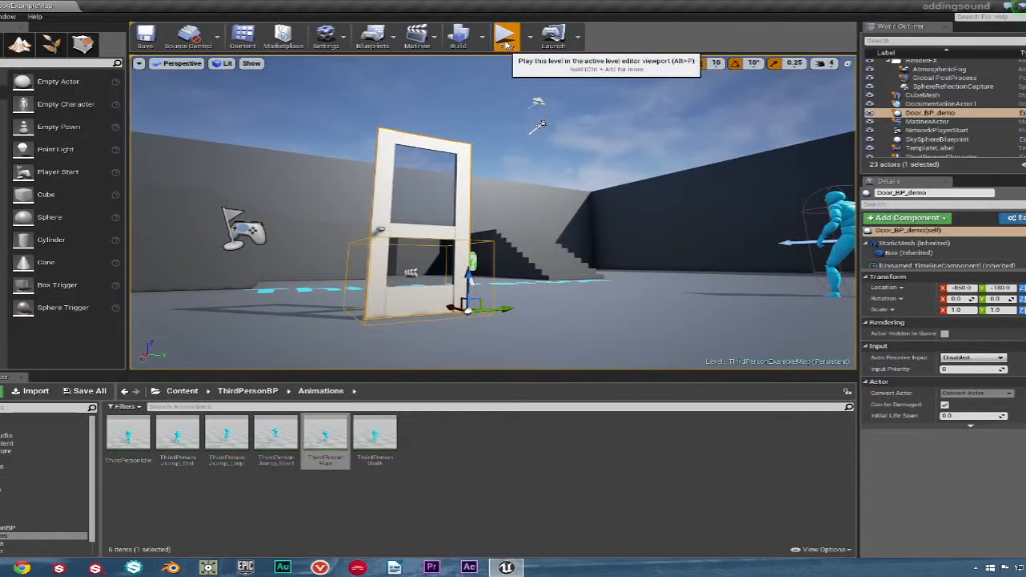
Play the level and run and jump the character around to check the footstep sounds, ending the session when done
click(508, 32)
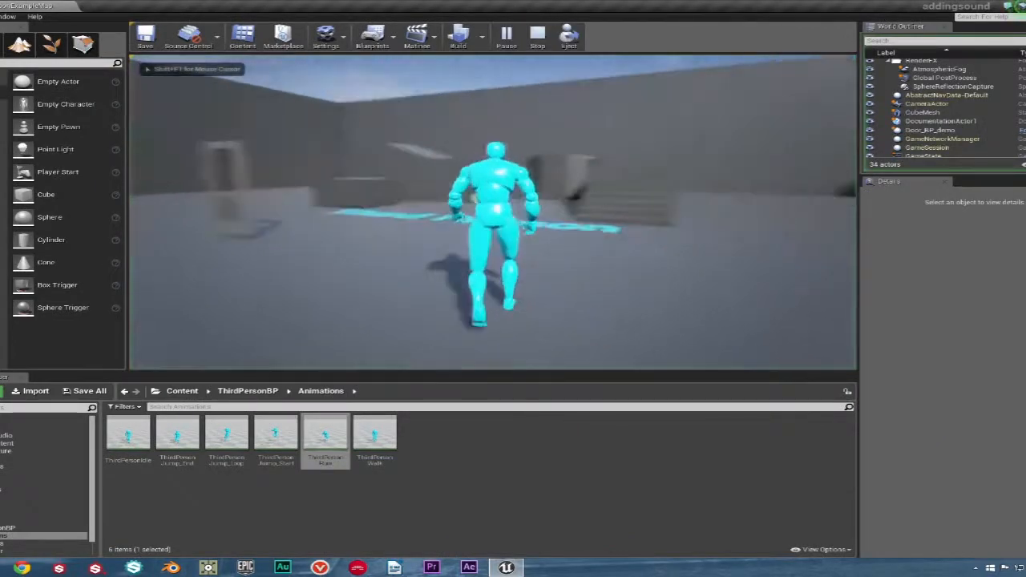
key(w)
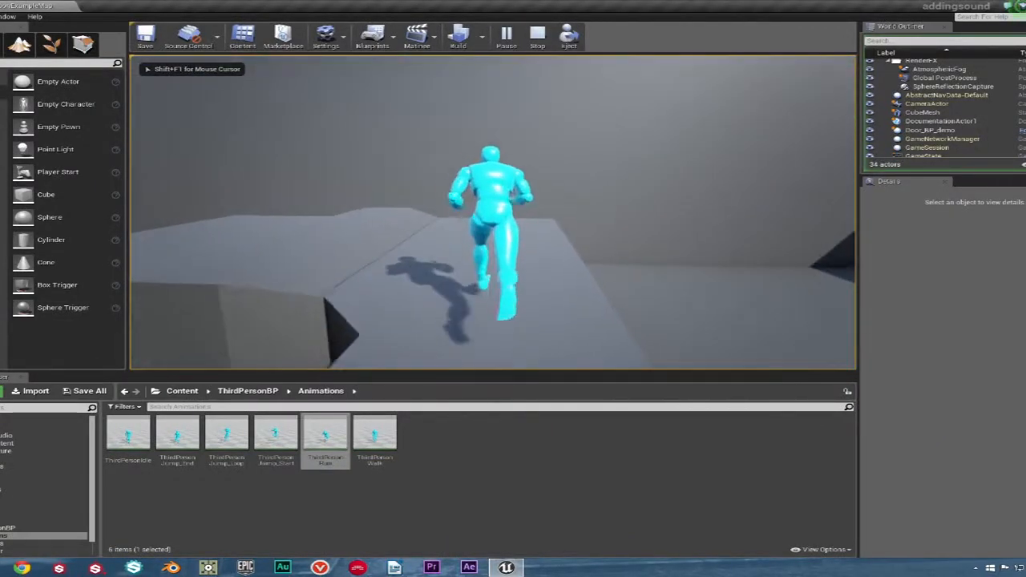
key(w)
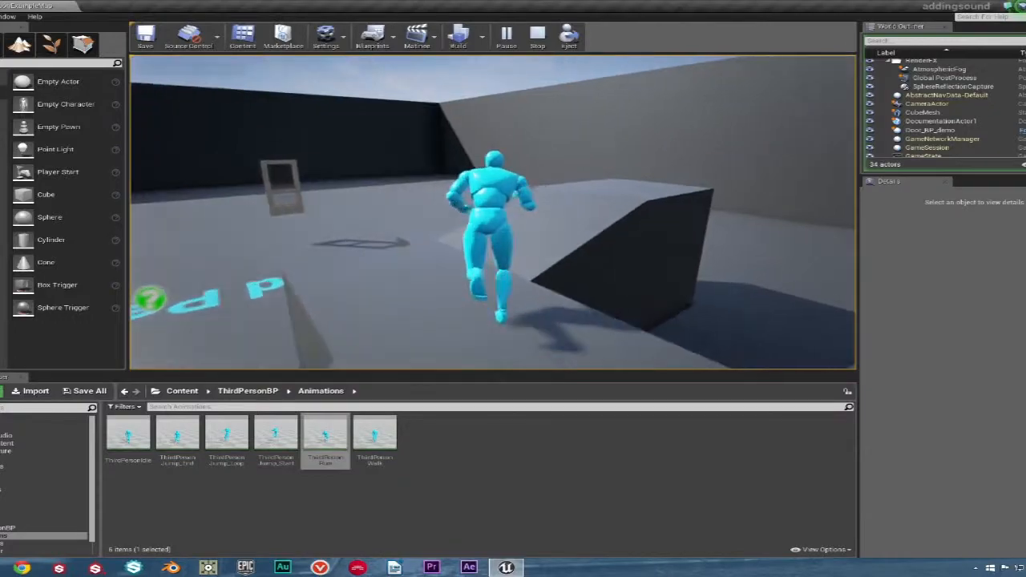
key(w)
key(space)
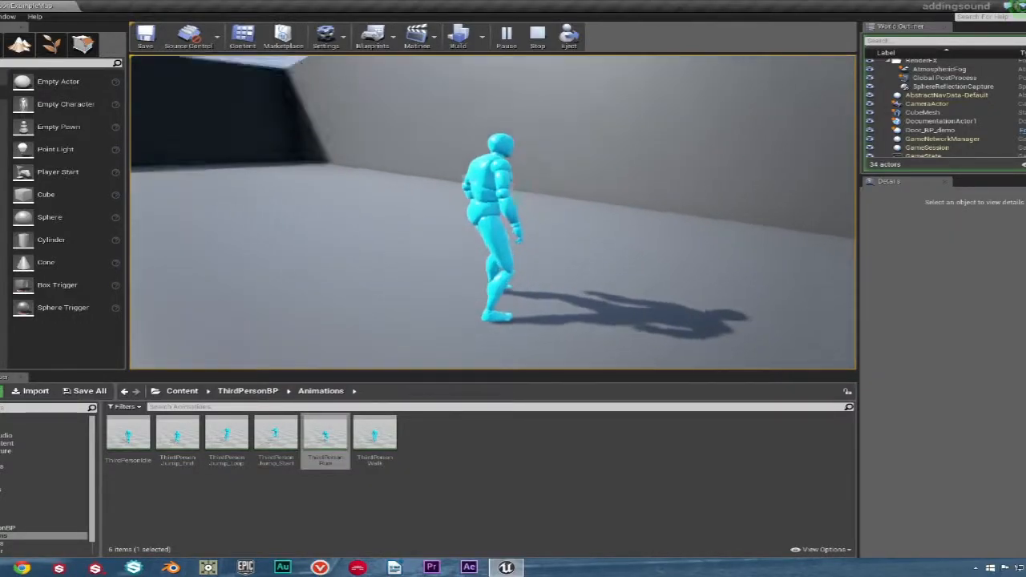
key(w)
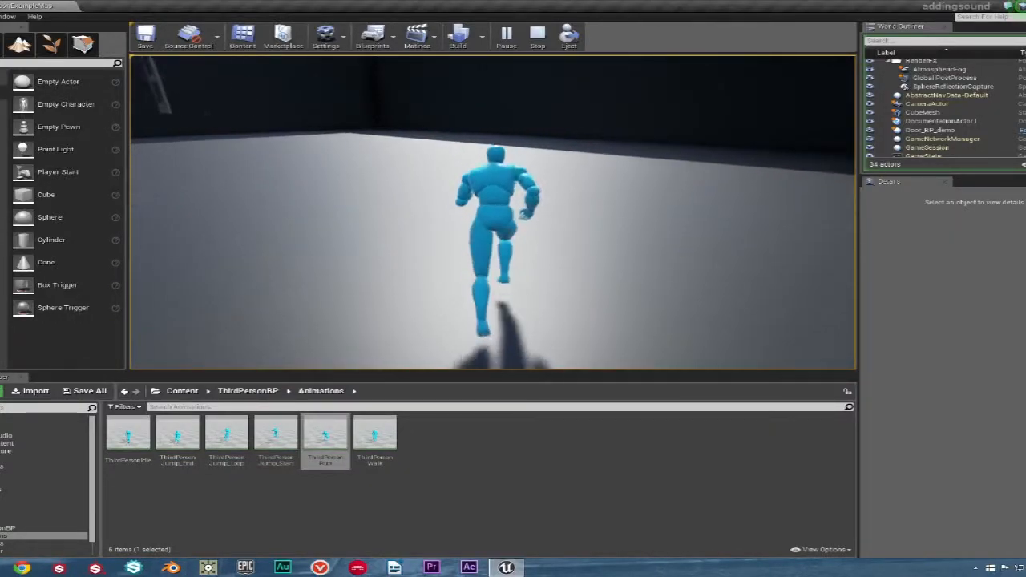
key(w)
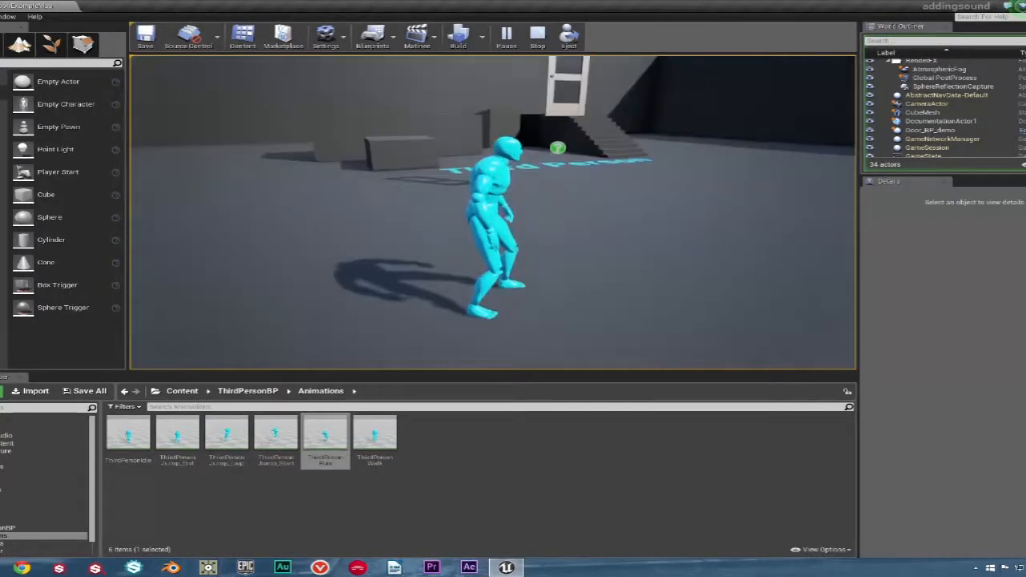
key(w)
key(s)
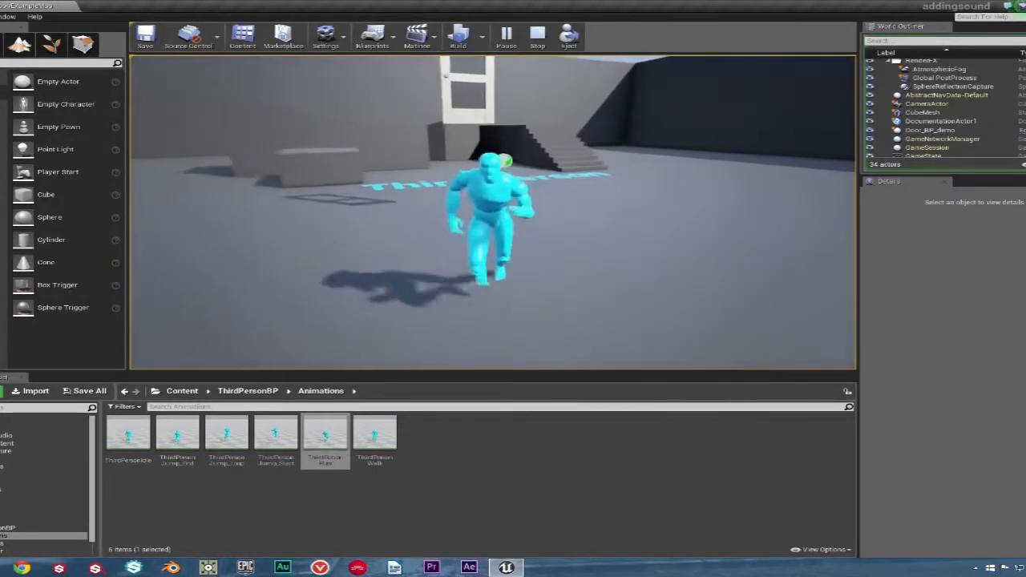
key(Escape)
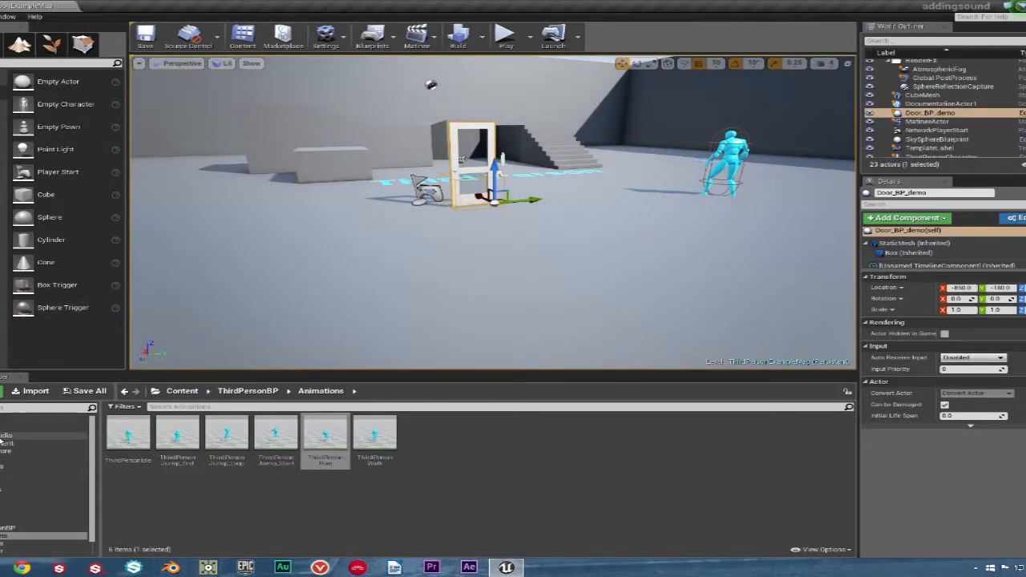
Place the Play_Knockout event from the Demo6audio folder in the level, add a cube, and parent the sound to the cube
click(28, 437)
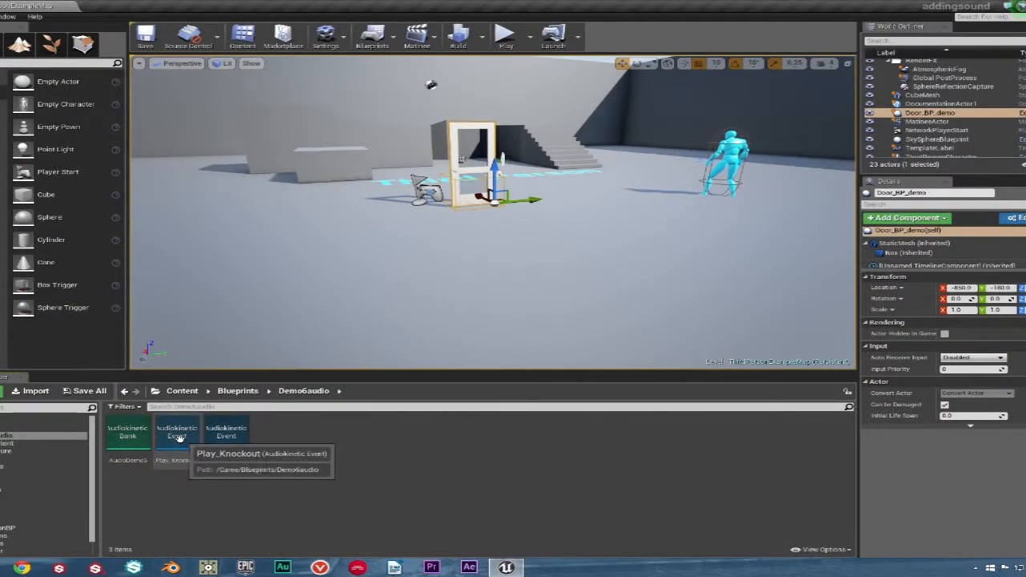
drag(178, 438, 325, 282)
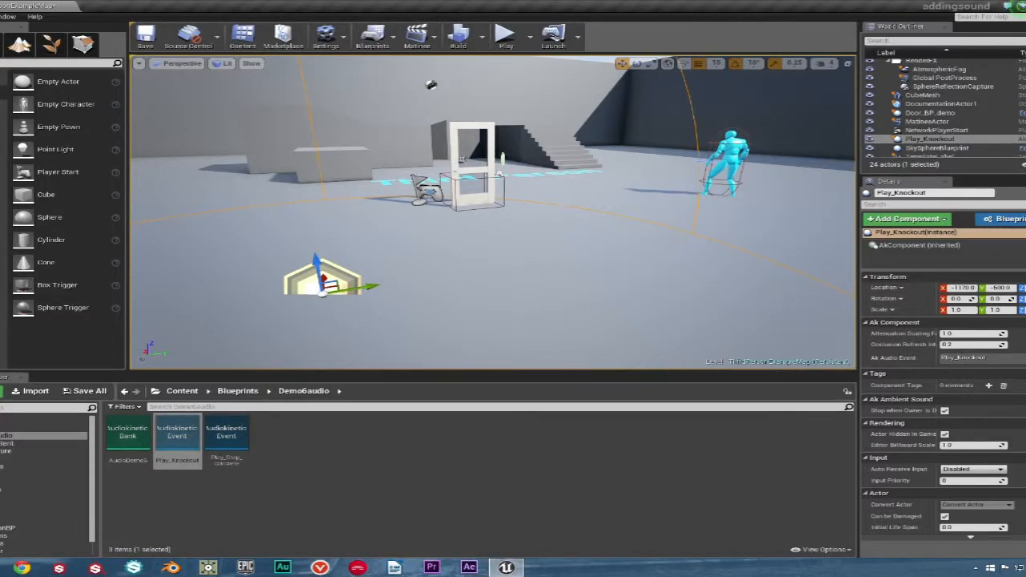
drag(44, 196, 446, 249)
drag(930, 149, 924, 98)
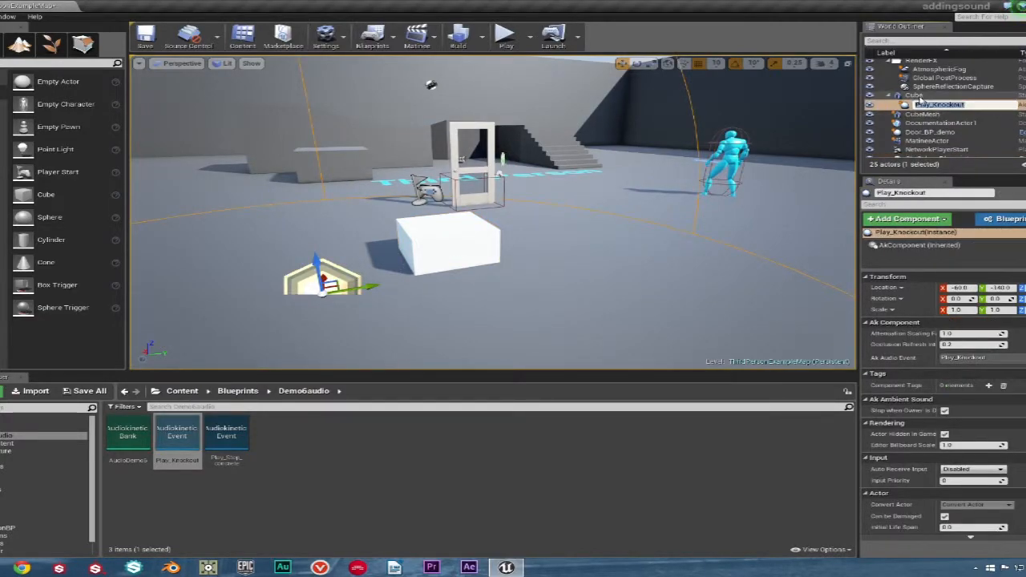
Move the cube with its attached Play_Knockout sound above the floor in front of the door, to about X -1110, Y -400
click(494, 240)
drag(481, 241, 556, 226)
drag(441, 228, 458, 149)
drag(500, 186, 454, 189)
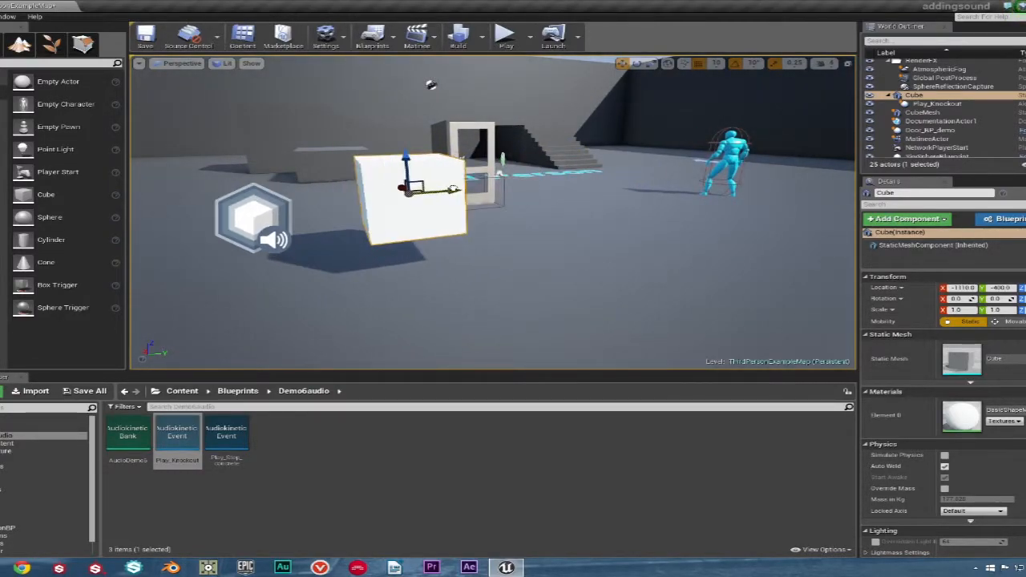
Delete the cube and the Play_Knockout sound actor from the level
key(Delete)
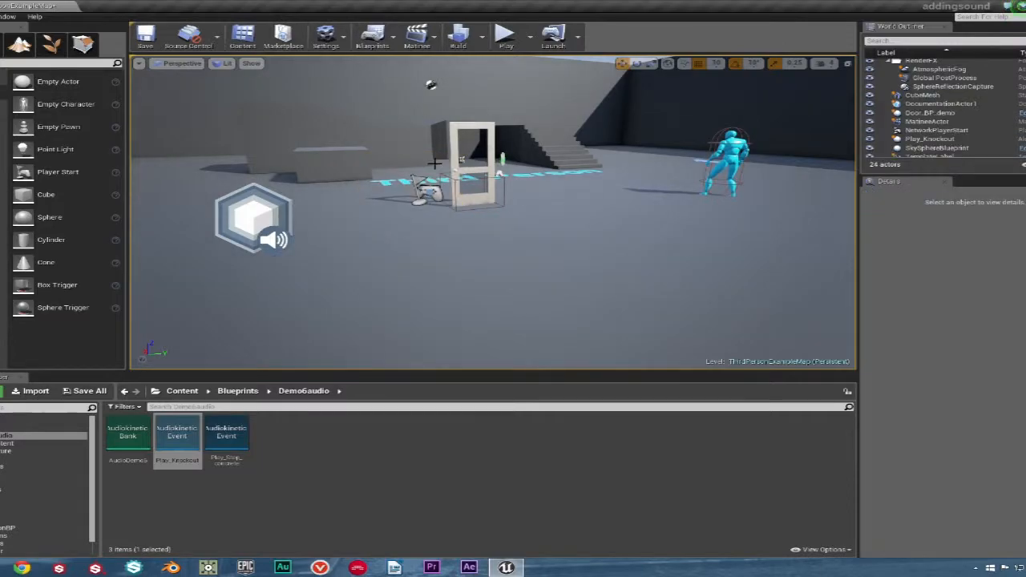
click(253, 212)
key(Delete)
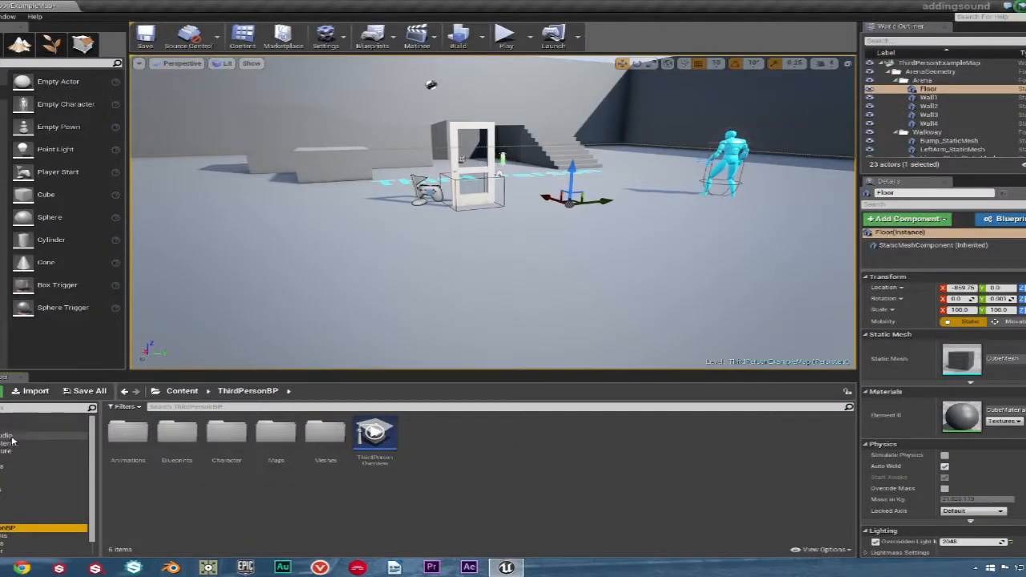
Open the Door_BP_demo blueprint from the Blueprints folder and show its 3D component view
click(32, 427)
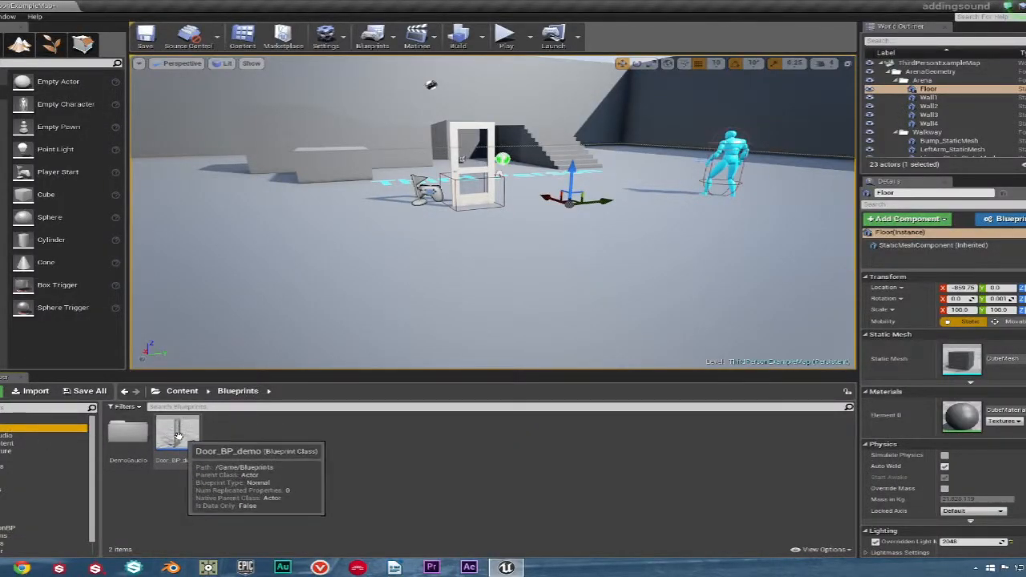
double_click(193, 434)
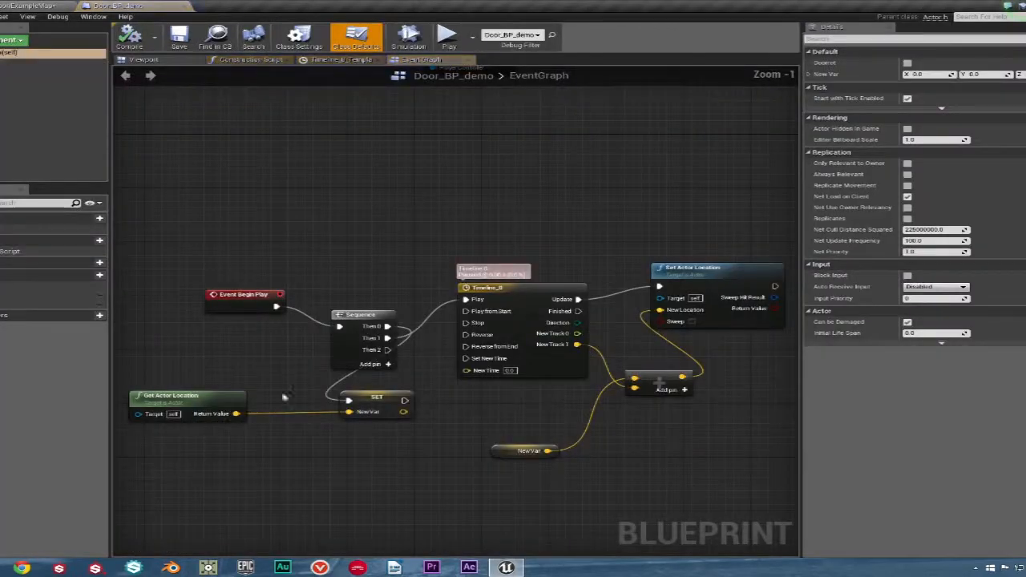
click(174, 63)
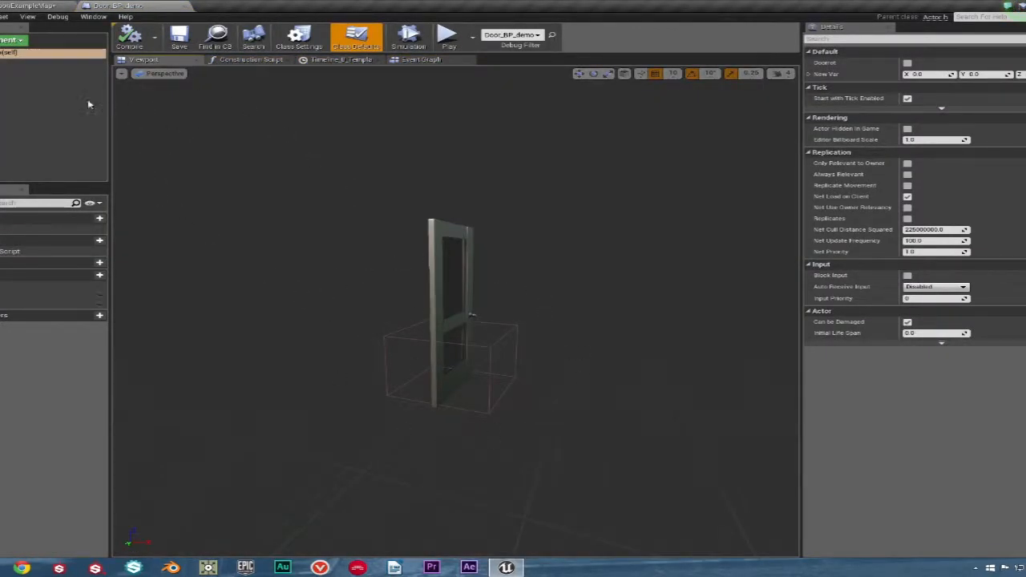
Add an Ak component to the static mesh of the door blueprint
click(24, 76)
click(24, 65)
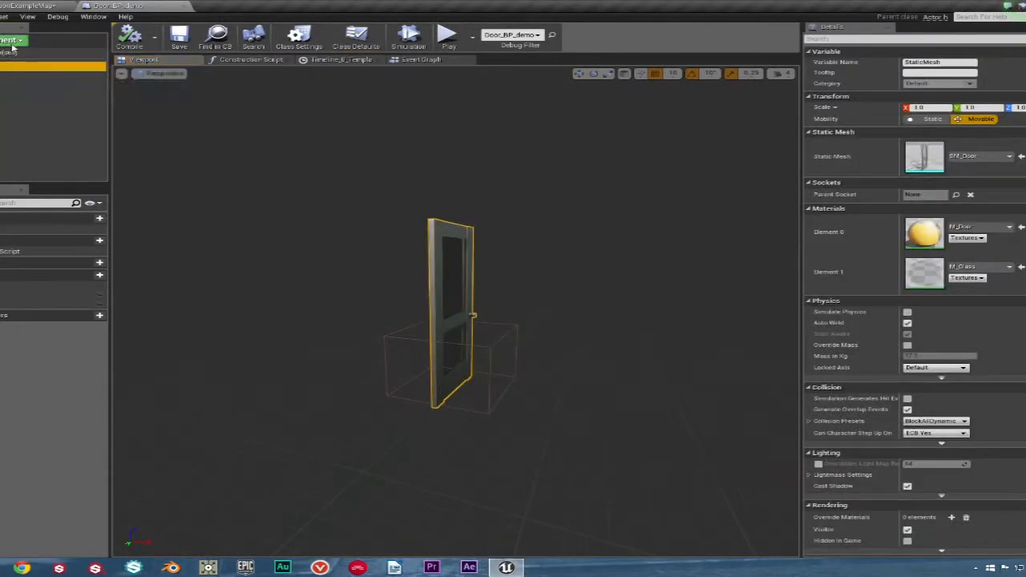
click(12, 40)
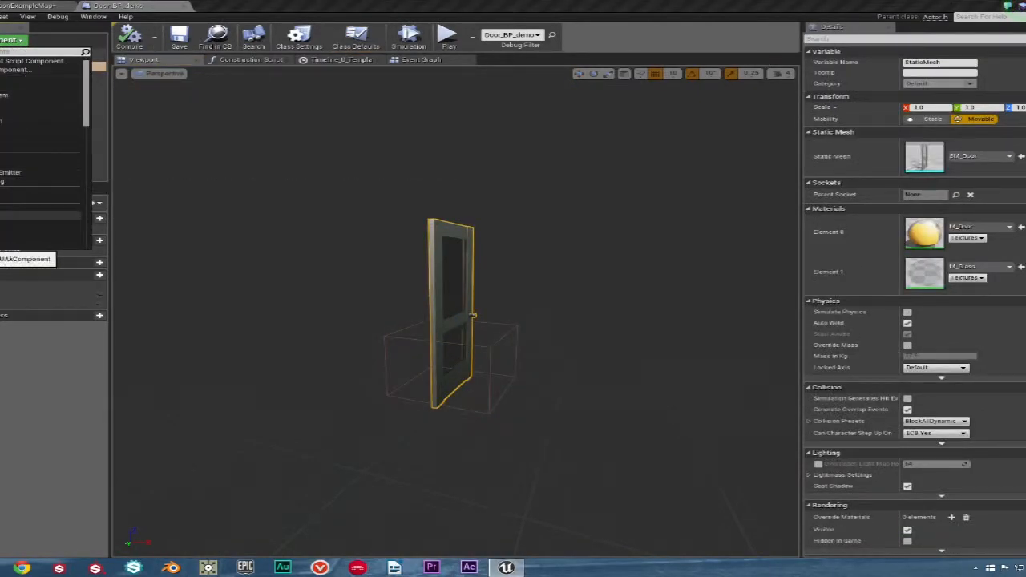
click(4, 220)
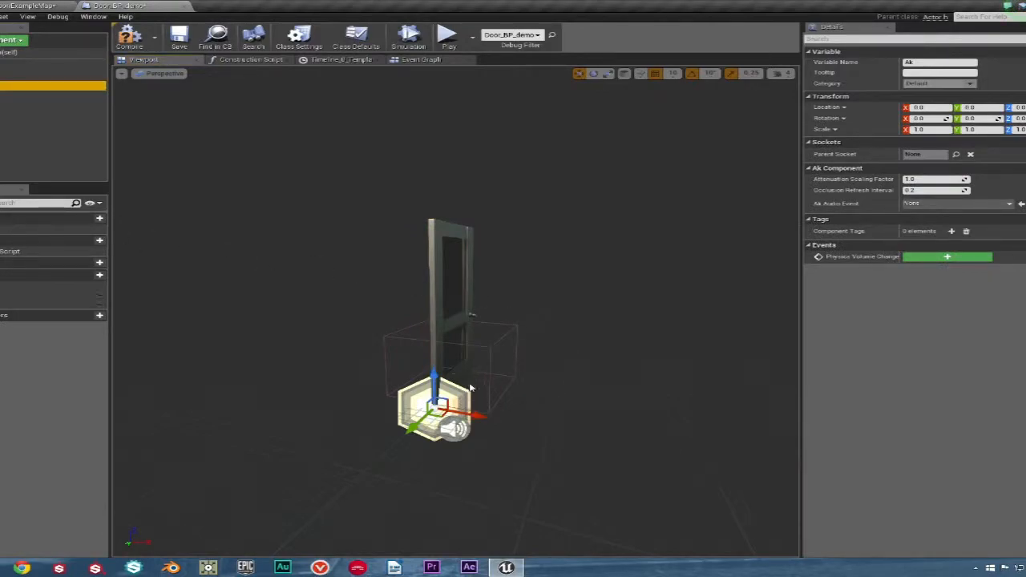
Set the Ak component's Ak Audio Event to Play_Knockout and inspect its attenuation range around the door
scroll(455, 377, down, 3)
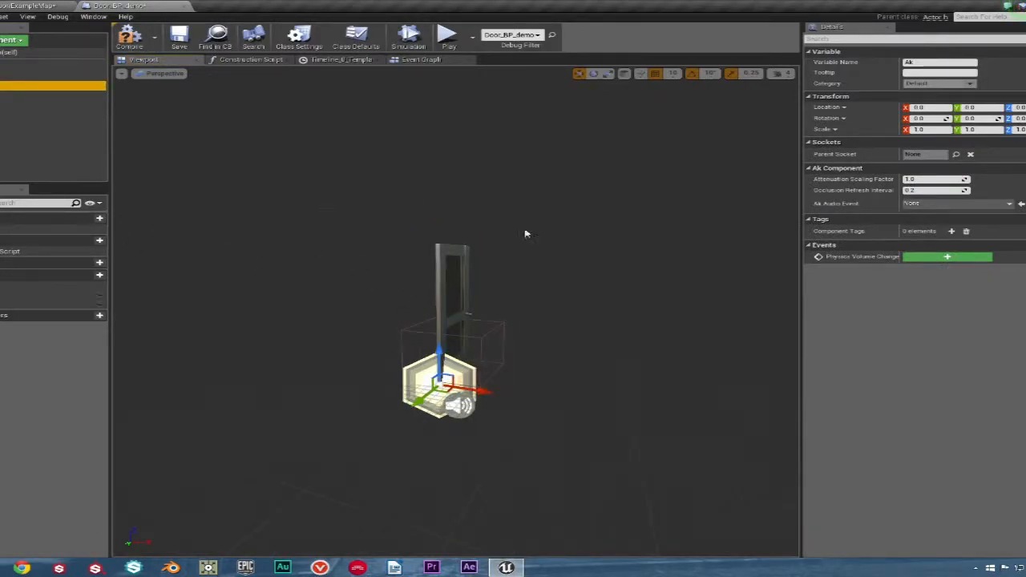
click(965, 204)
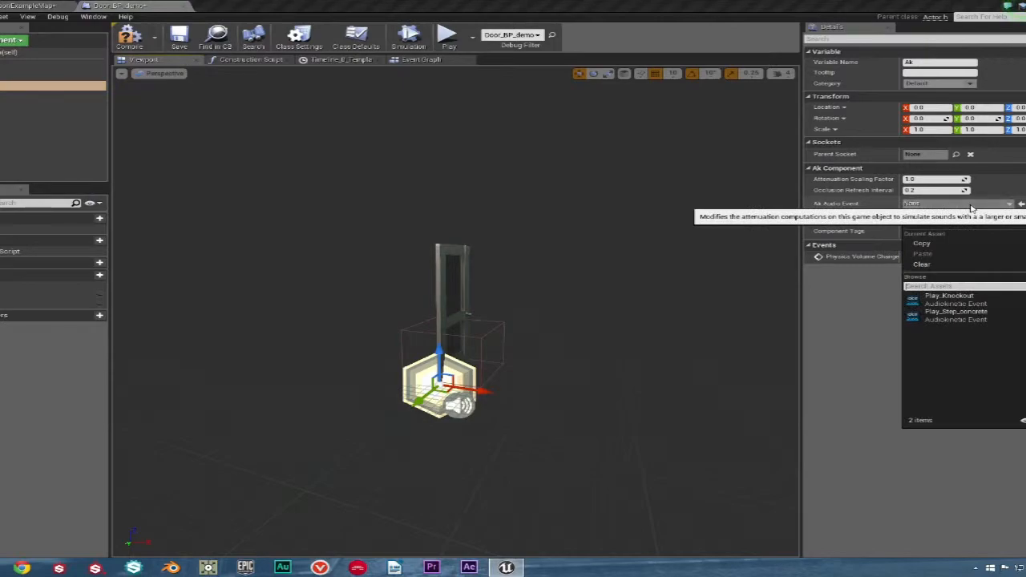
click(980, 303)
scroll(468, 346, down, 8)
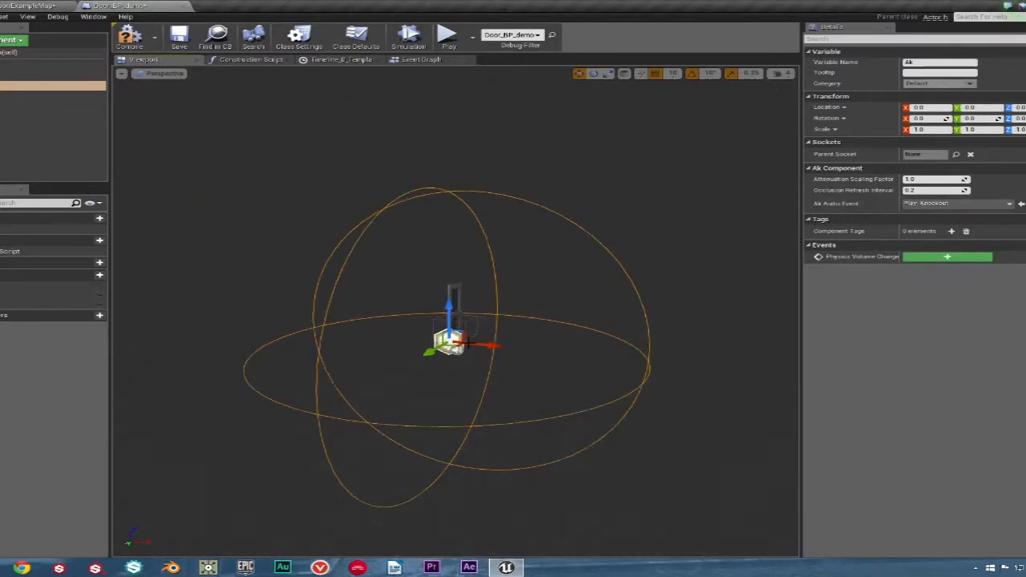
drag(471, 344, 449, 300)
Undock the Door_BP_demo editor and select the door in the level to examine the sound's attenuation radius there
drag(116, 6, 538, 130)
drag(416, 232, 452, 321)
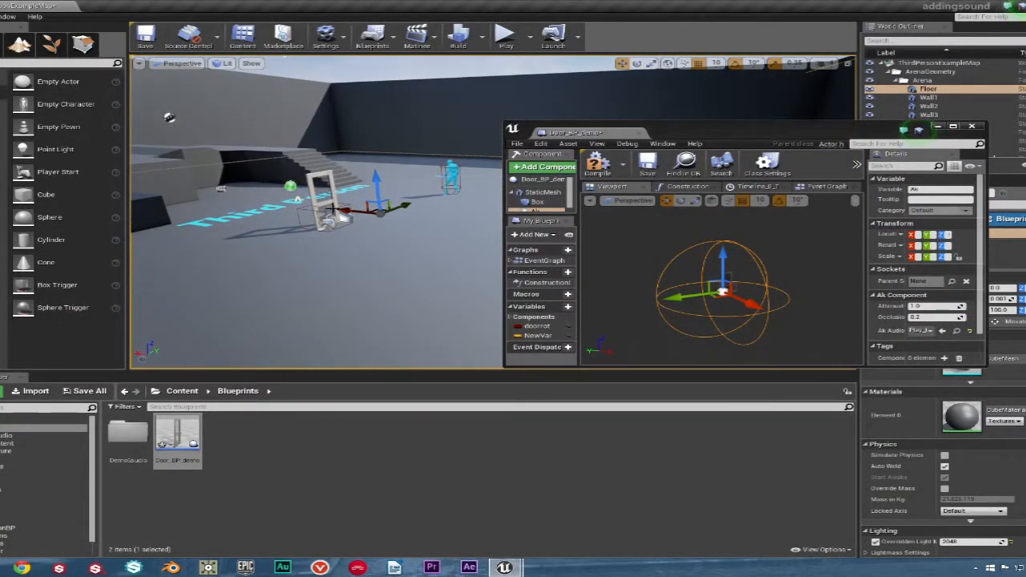
click(333, 210)
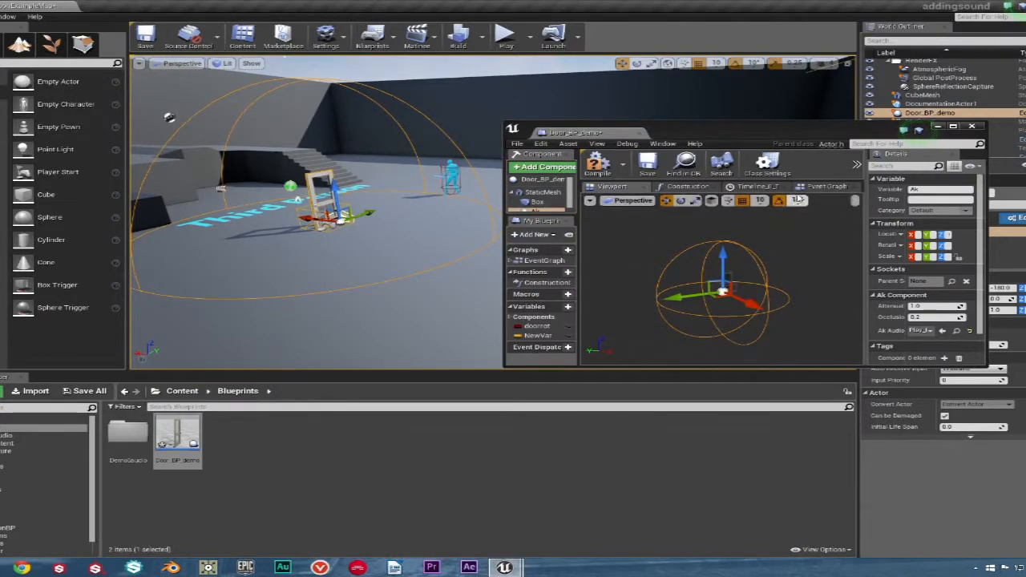
Bring up the Door_BP_demo event graph in a maximized blueprint editor, with the Event Begin Play and Sequence nodes in view
click(815, 188)
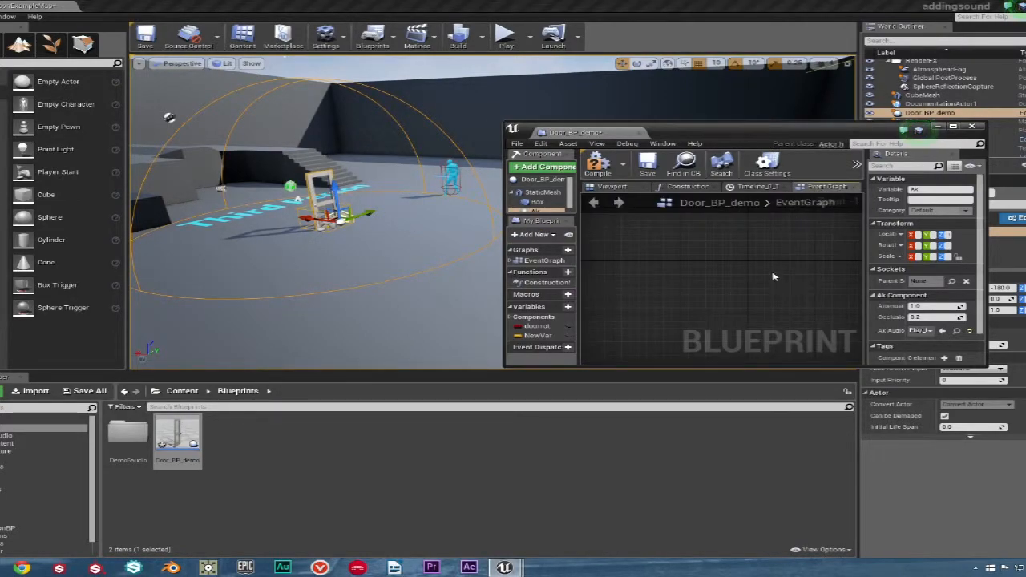
drag(675, 299, 743, 290)
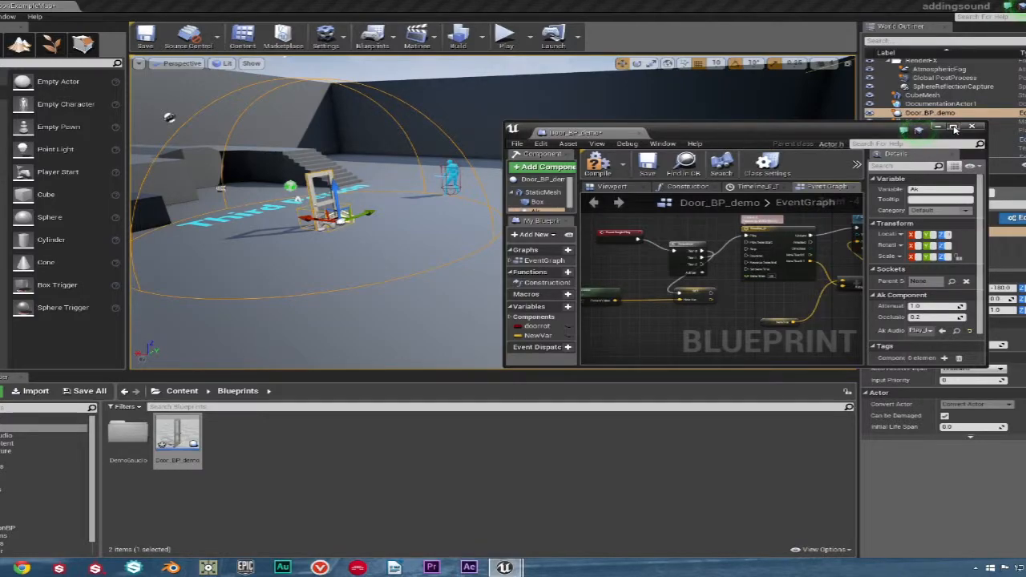
click(953, 126)
drag(338, 226, 549, 319)
scroll(504, 308, up, 4)
drag(465, 301, 508, 401)
drag(439, 361, 432, 395)
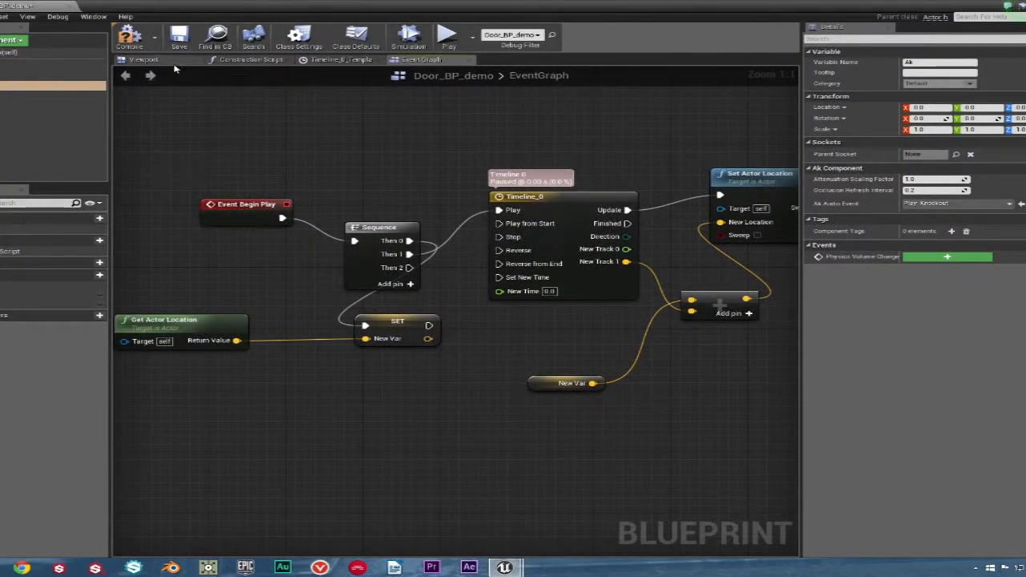
Add a Post Ak Event node that targets the Ak component, executed from the Sequence node's Then 2 output
drag(408, 267, 452, 422)
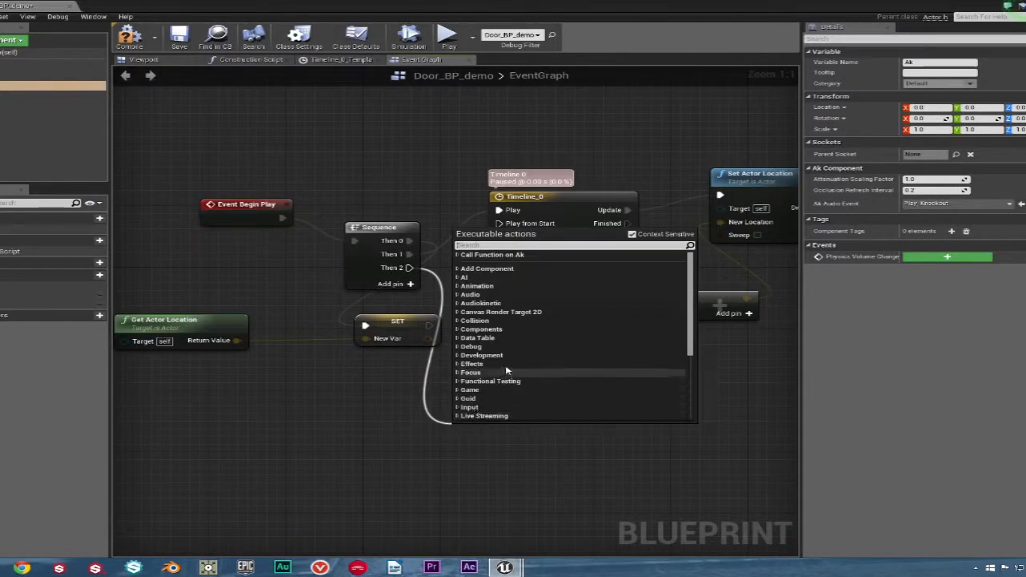
click(457, 254)
click(463, 263)
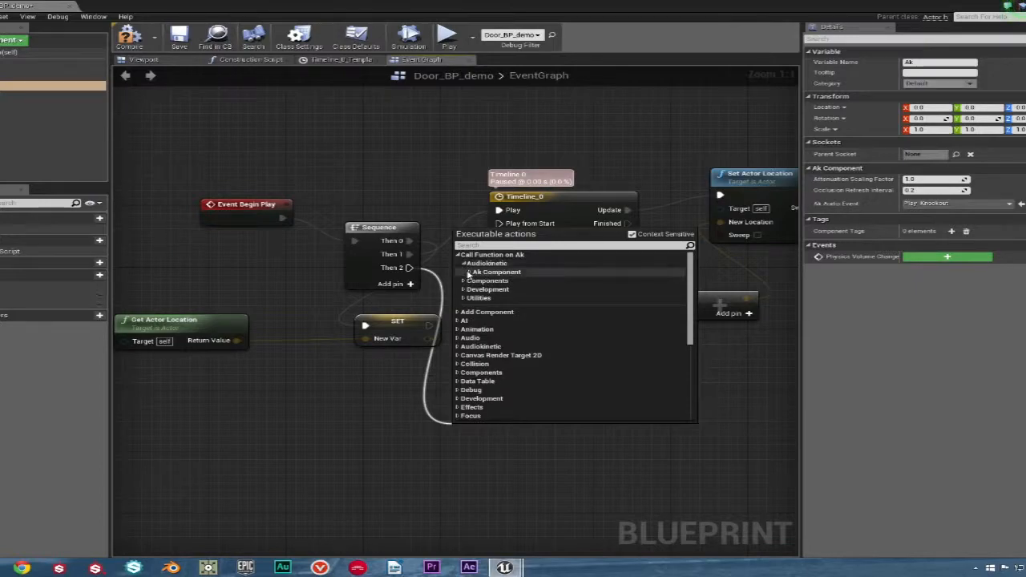
click(470, 272)
click(520, 282)
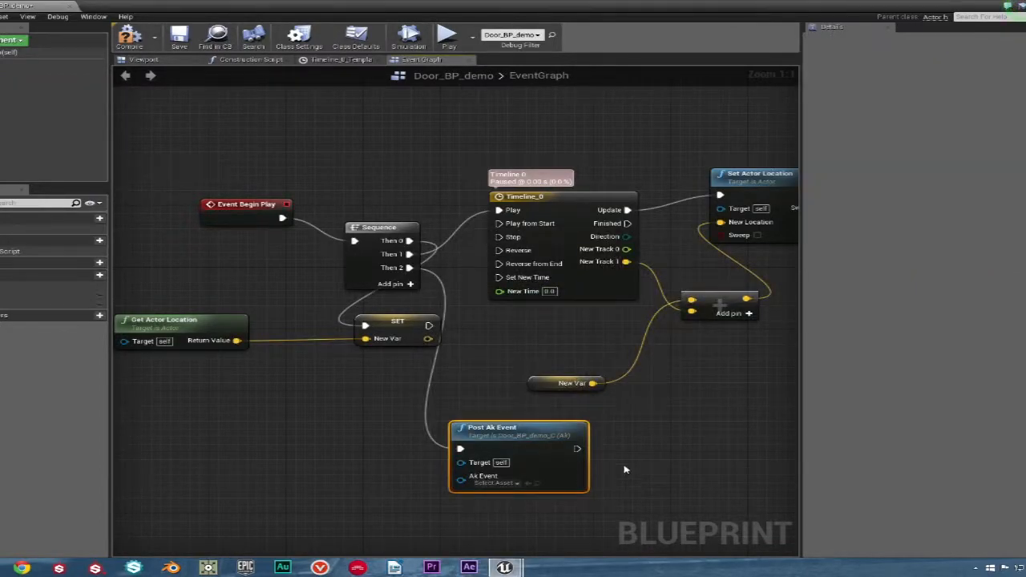
Set the Post Ak Event node's Ak Event to Play_Knockout, then compile and save the door blueprint
click(495, 461)
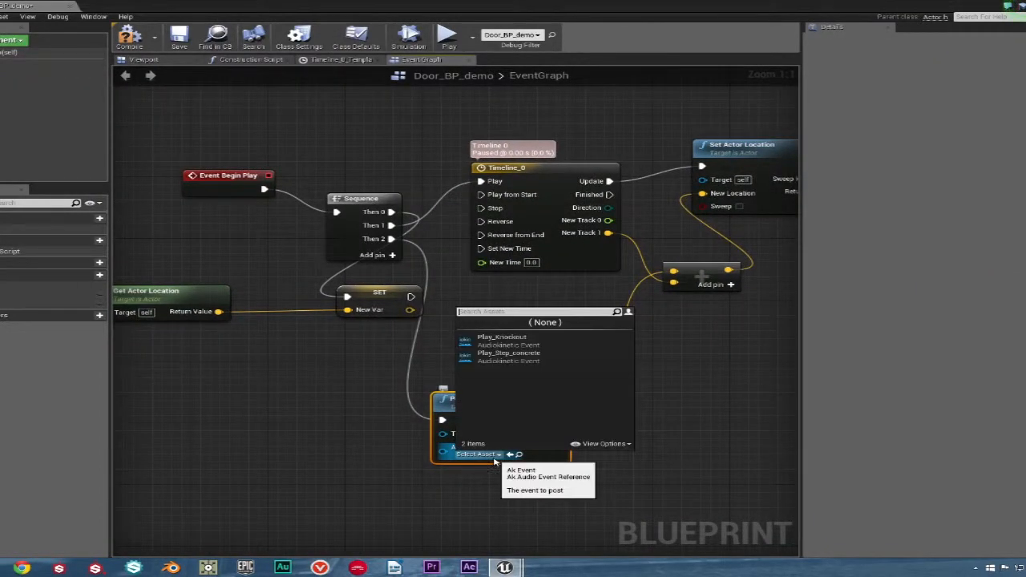
click(489, 340)
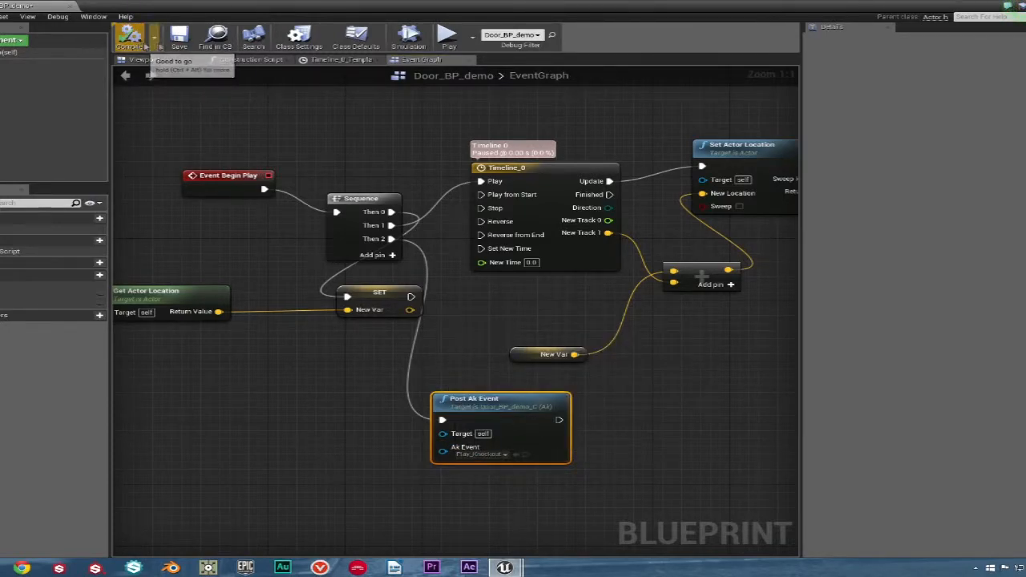
drag(340, 144, 316, 173)
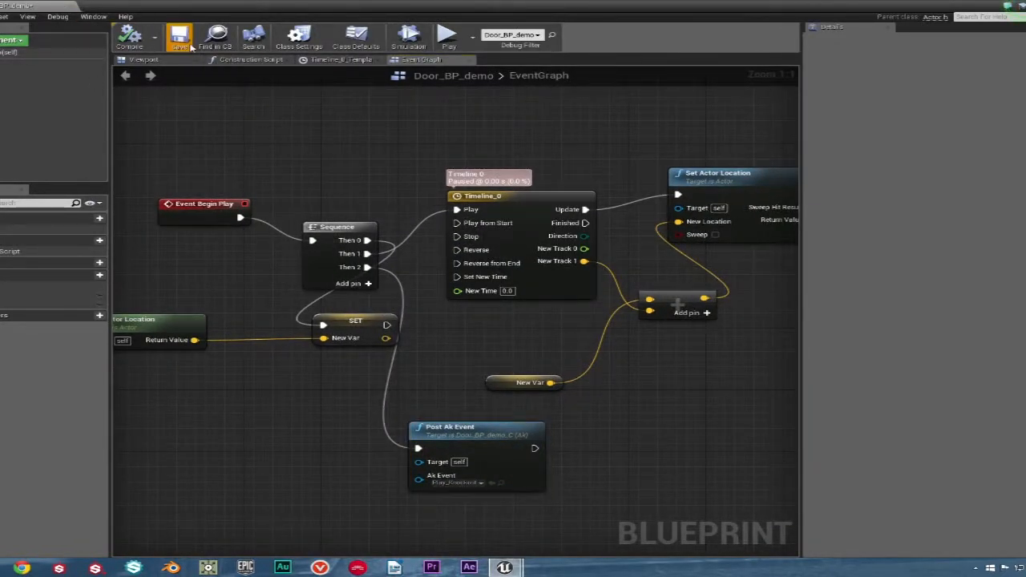
Restore the Door_BP_demo editor to a smaller window and move it clear of the level viewport
drag(296, 11, 1001, 153)
click(577, 217)
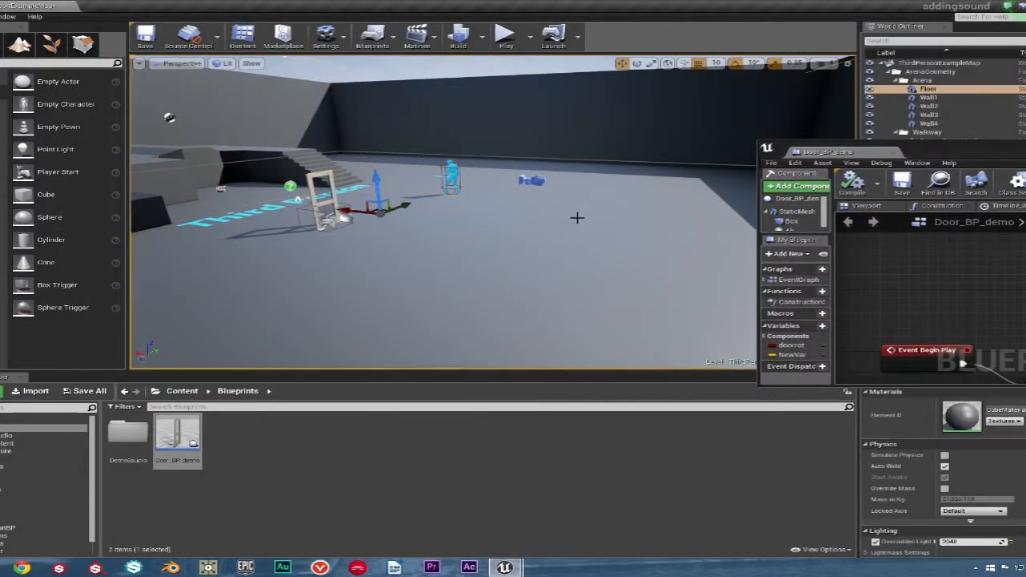
drag(923, 156, 542, 400)
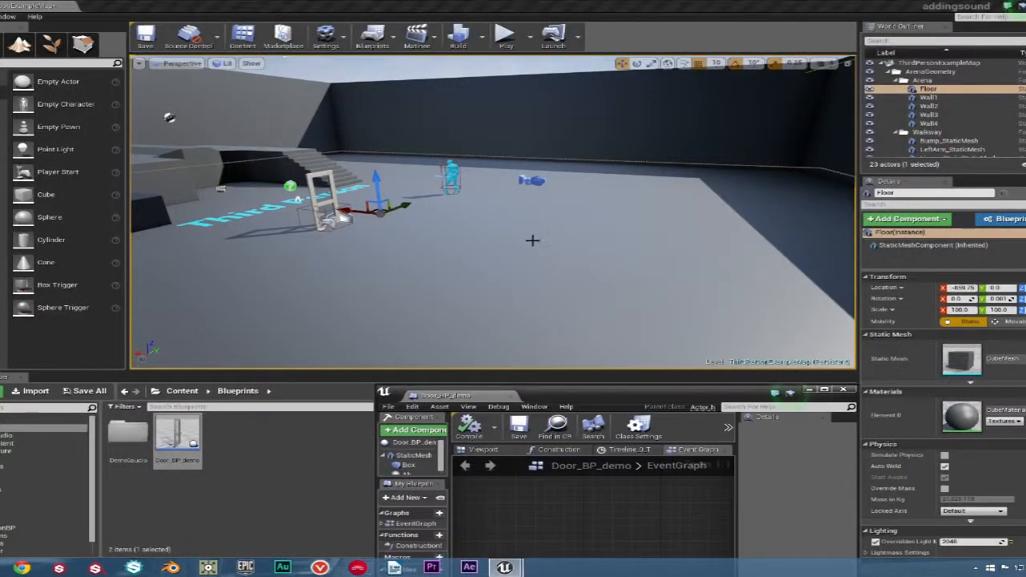
Play the level and run the character toward, away from and sideways past the door to test the Knockout music's distance attenuation and positioning
click(504, 34)
key(w)
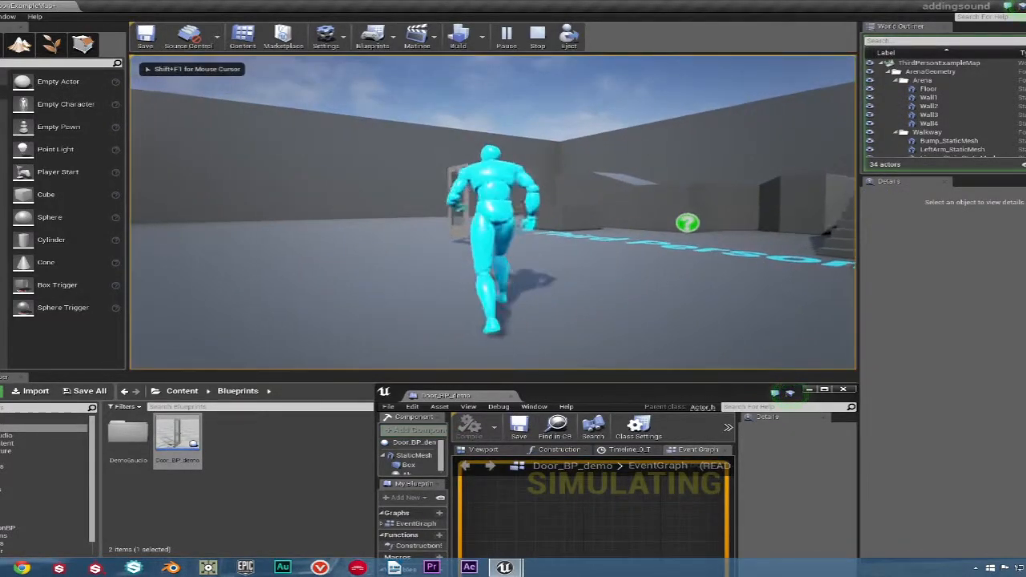
key(w)
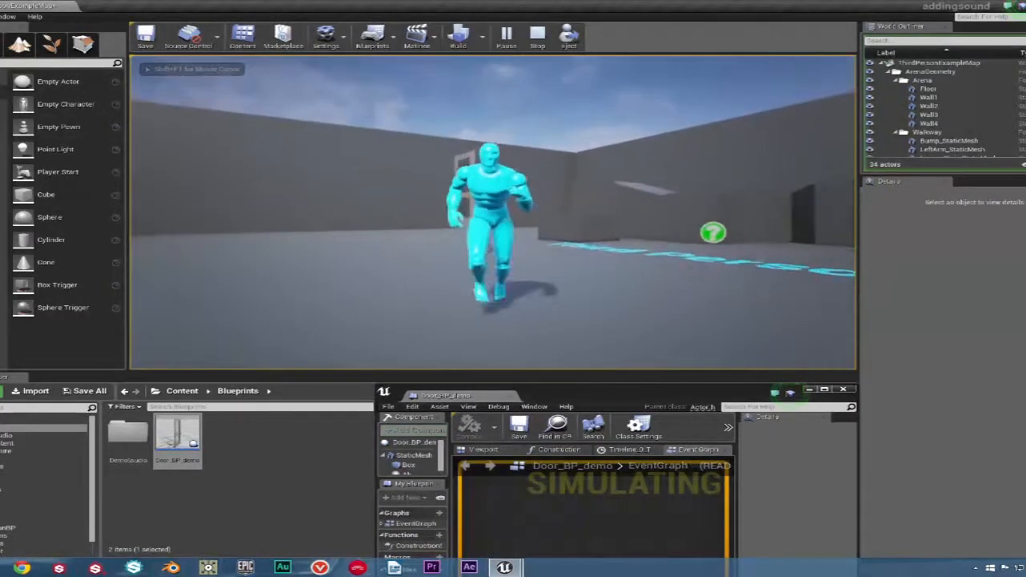
key(w)
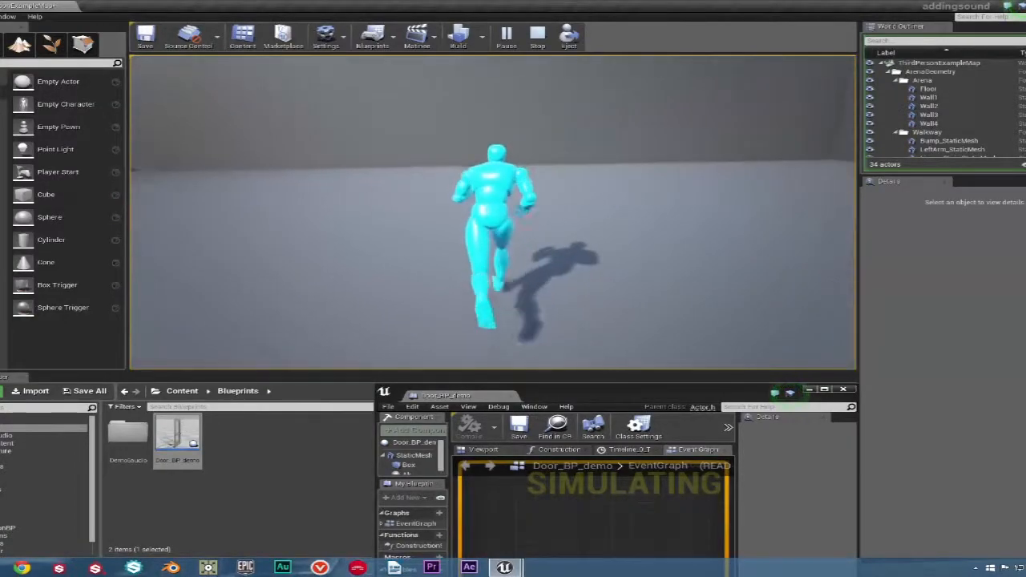
key(w)
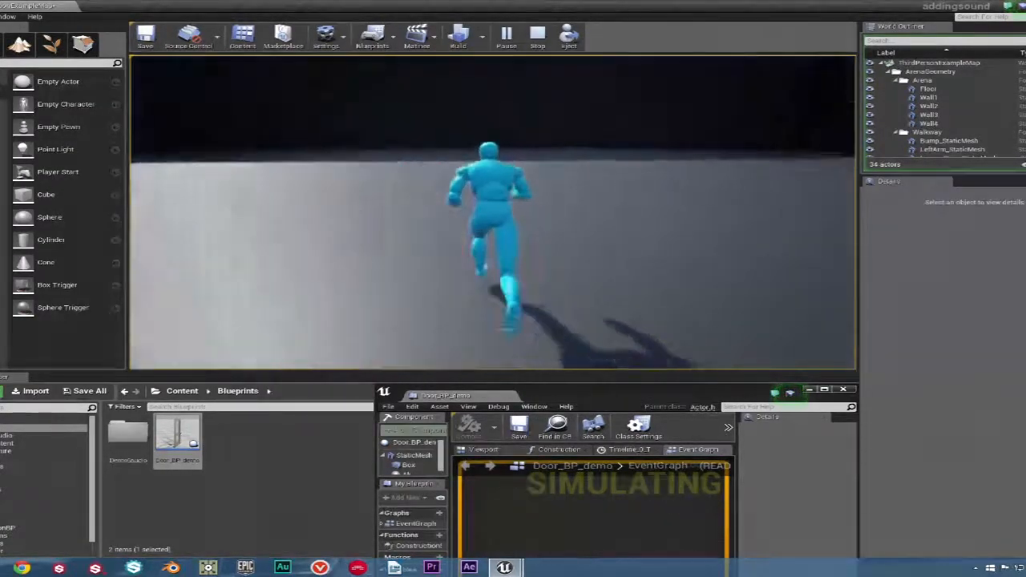
key(w)
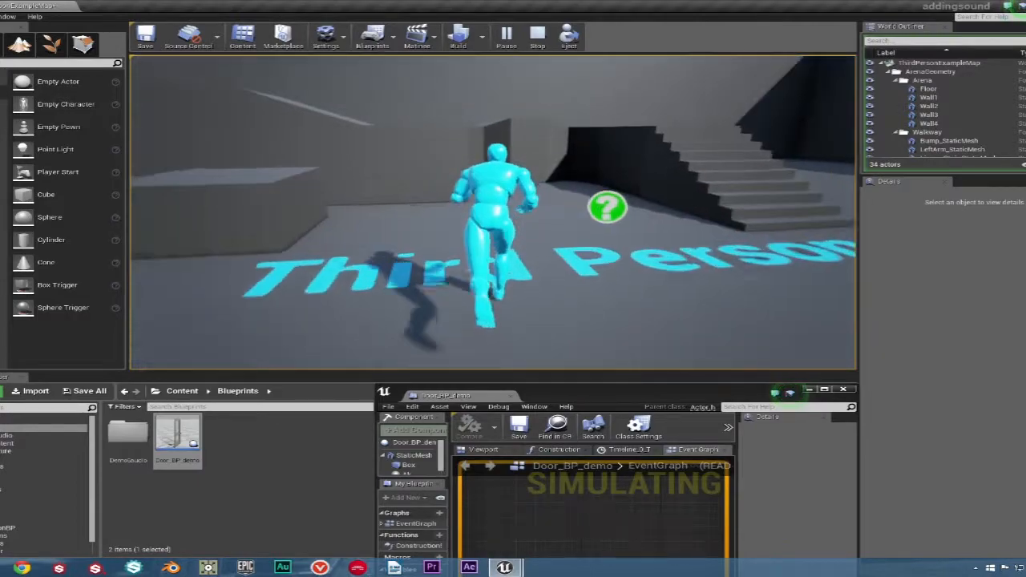
key(w)
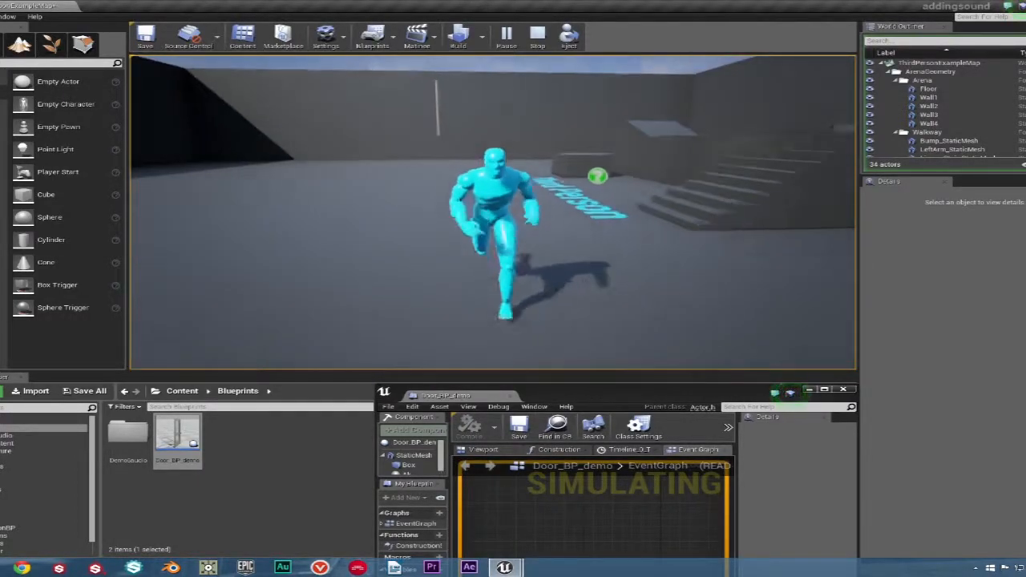
key(w)
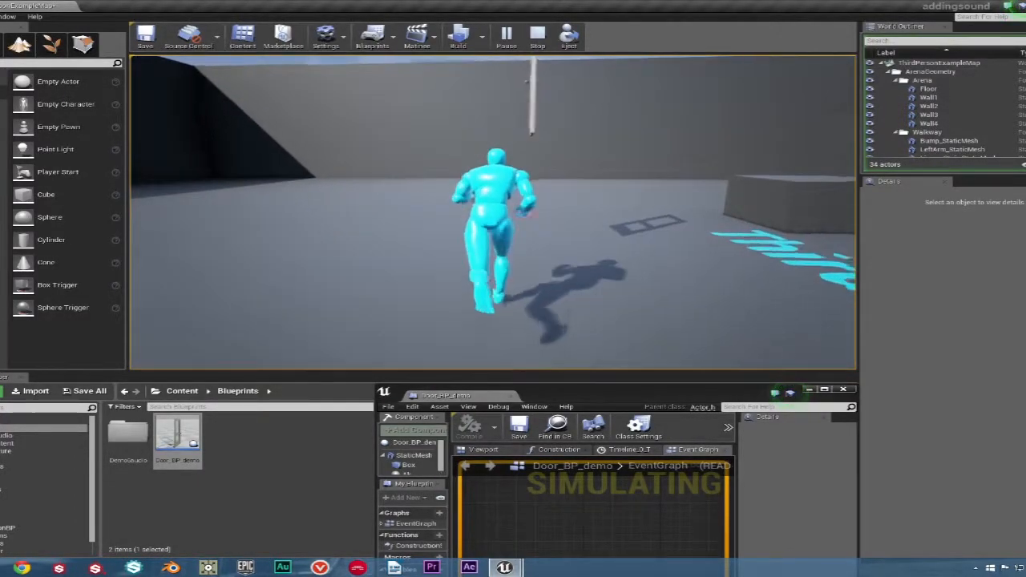
key(a)
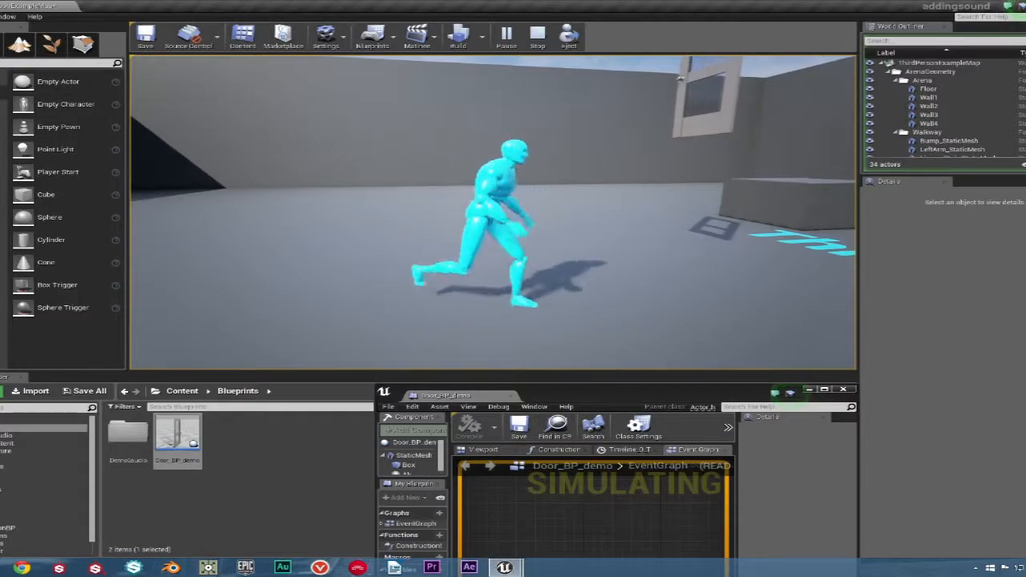
key(d)
key(a)
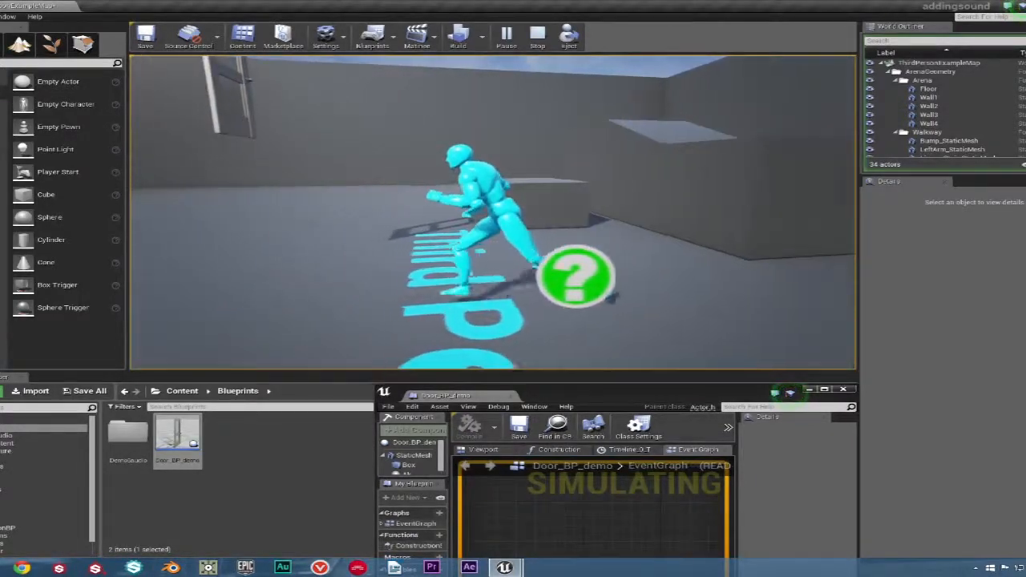
key(s)
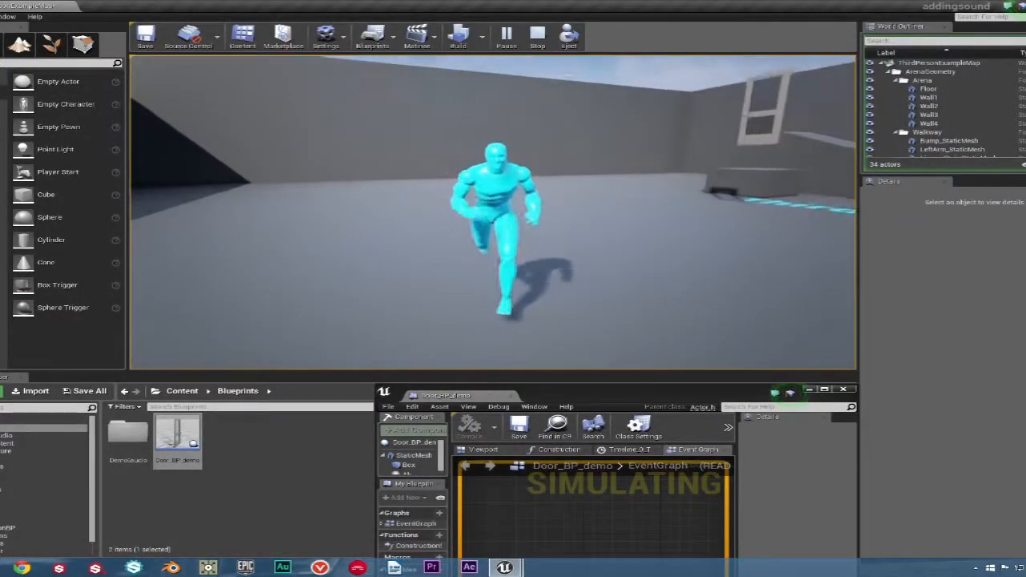
key(d)
key(w)
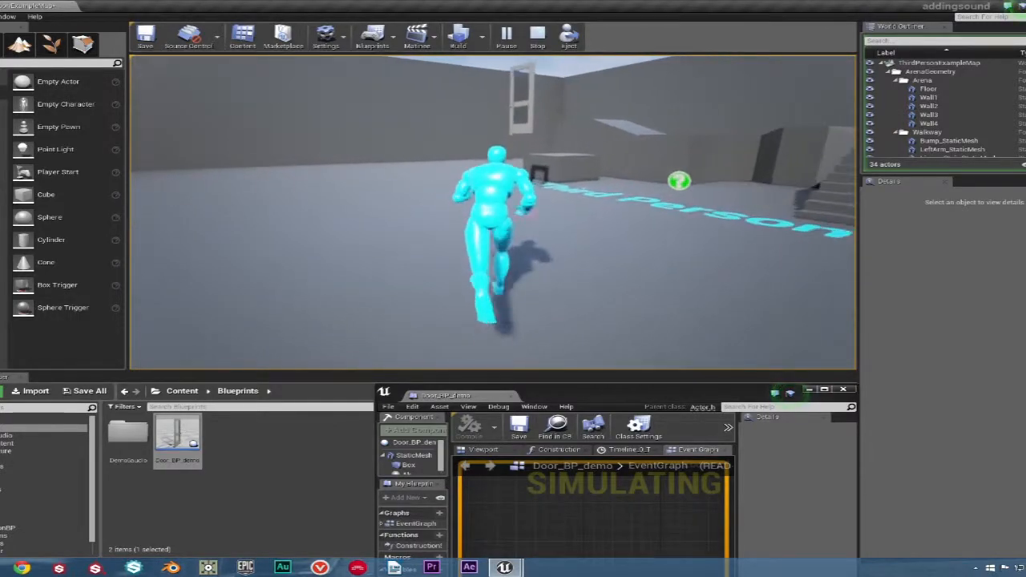
key(w)
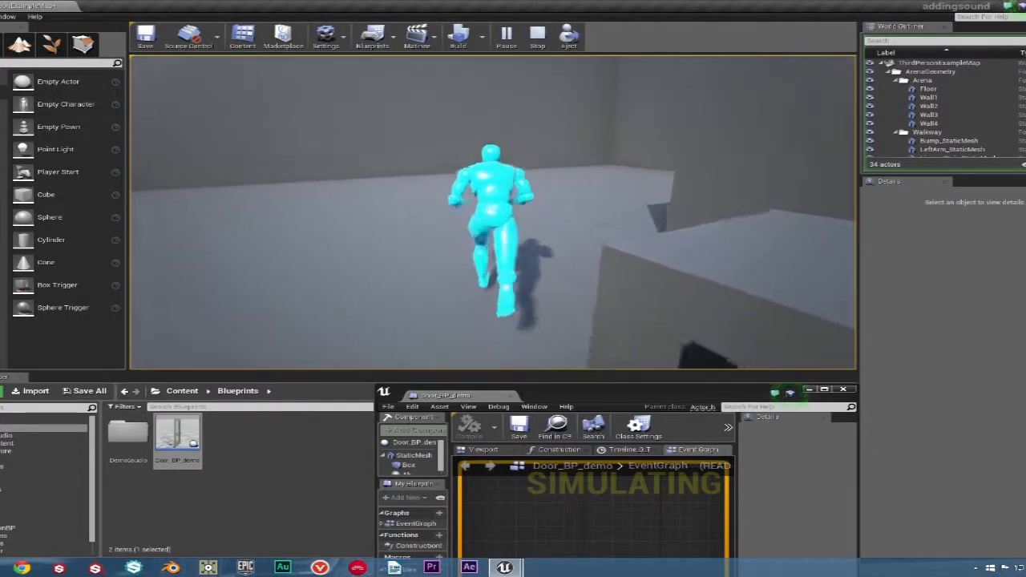
key(w)
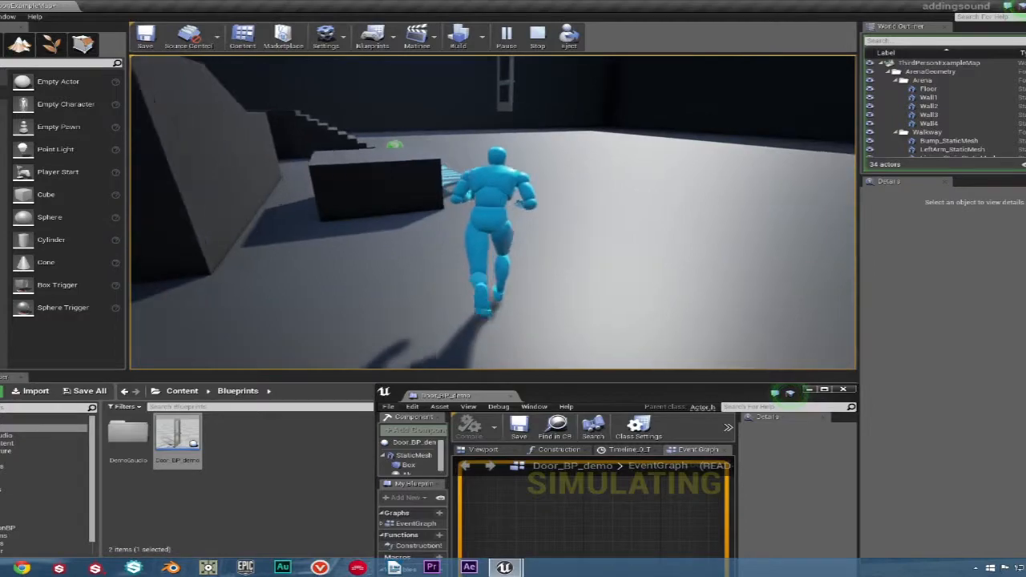
key(w)
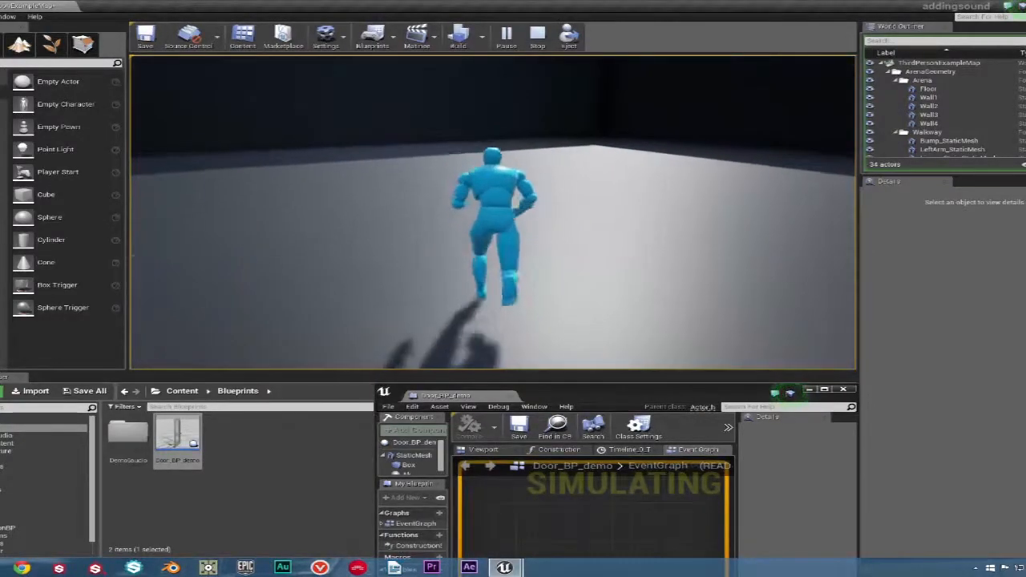
key(w)
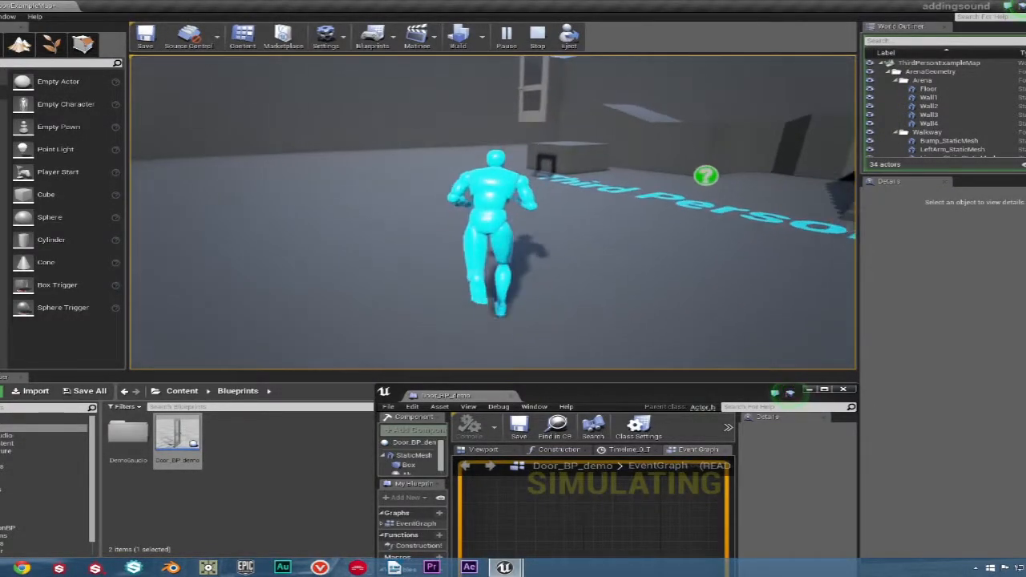
key(w)
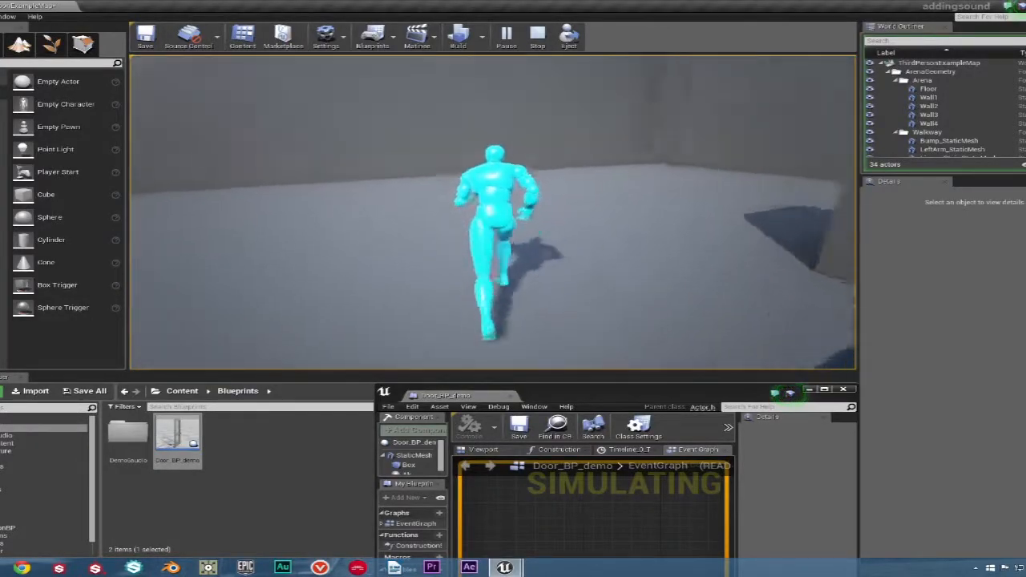